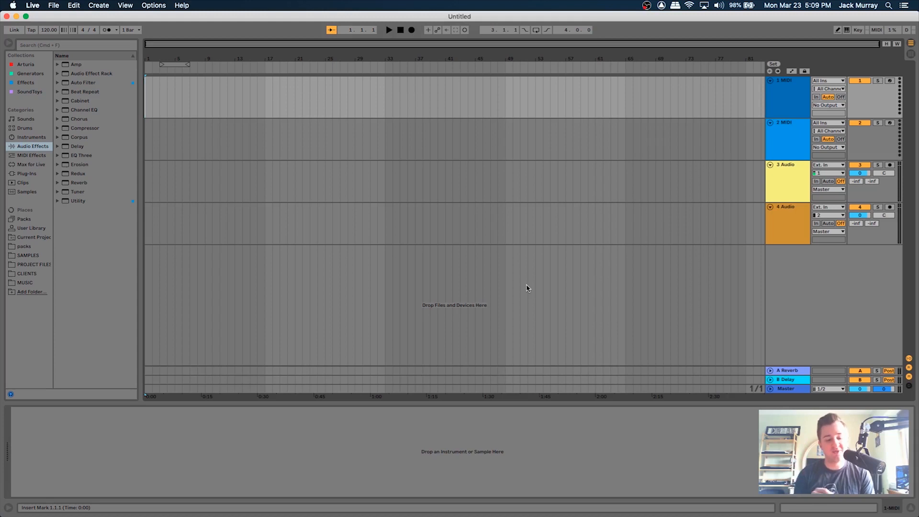
# Step: Look at the Session view, return to the Arrangement view, and show the Info View help box
pyautogui.press('Tab')
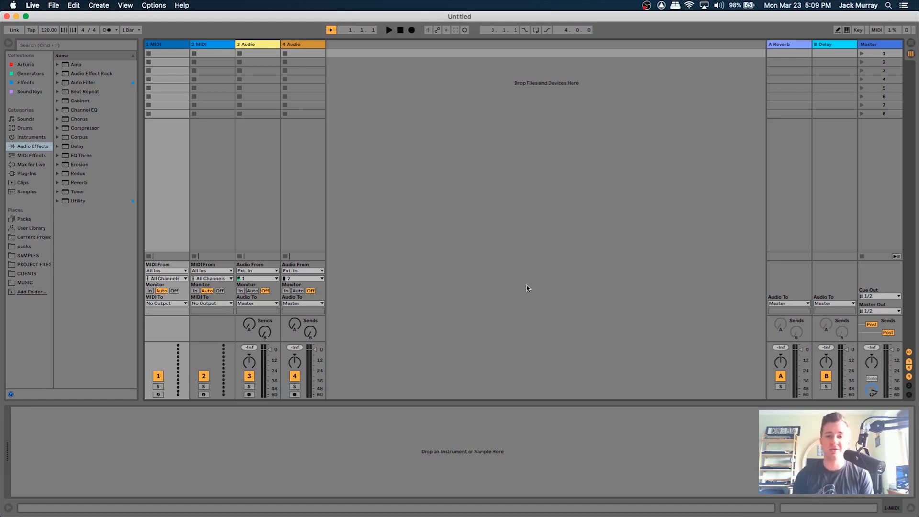
pyautogui.press('Tab')
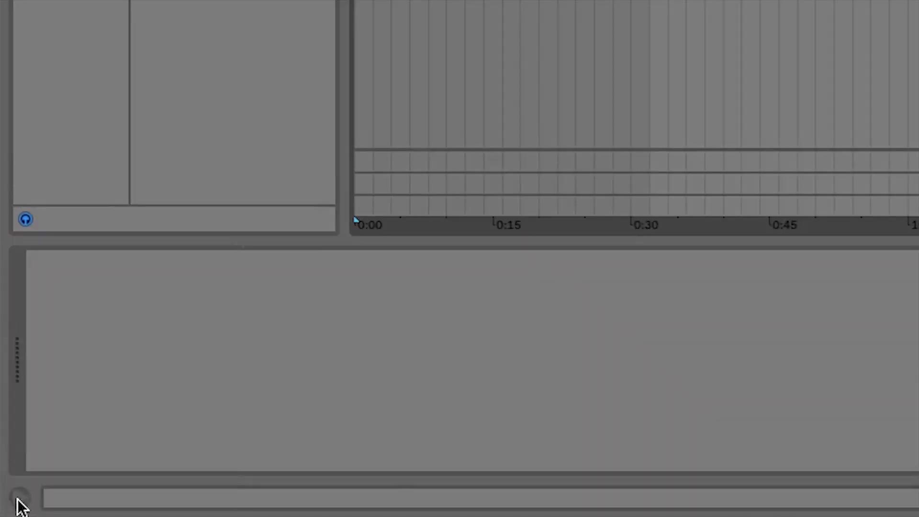
pyautogui.click(18, 499)
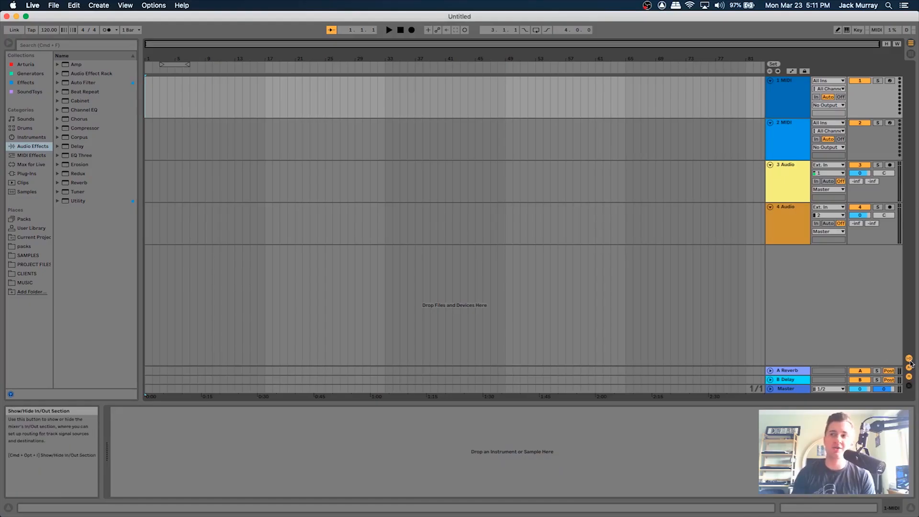
# Step: Hide the mixer's In/Out section and the Reverb and Delay return tracks, and unfold the Master track
pyautogui.click(910, 362)
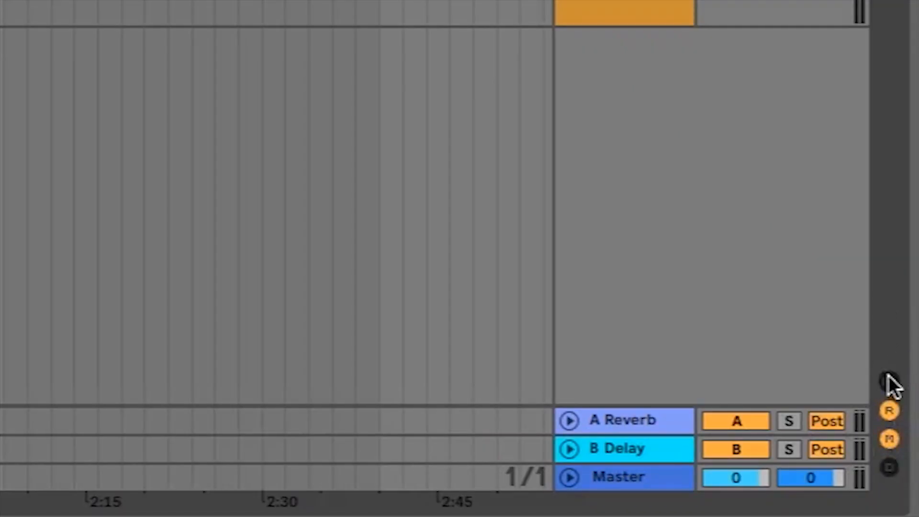
pyautogui.click(569, 420)
pyautogui.click(568, 448)
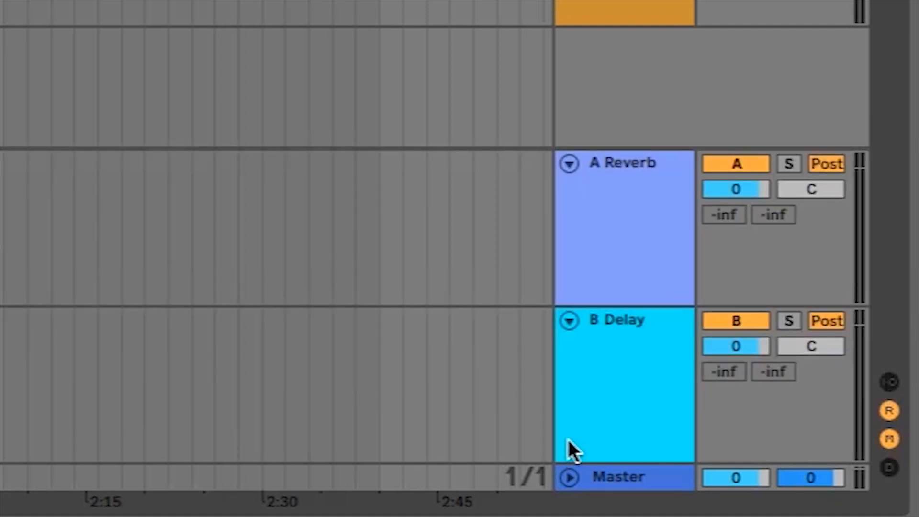
pyautogui.click(889, 411)
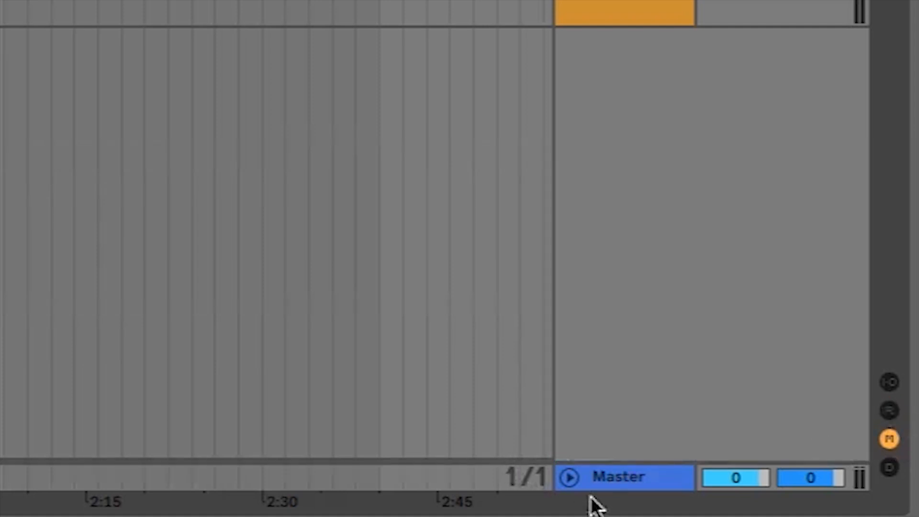
pyautogui.click(569, 478)
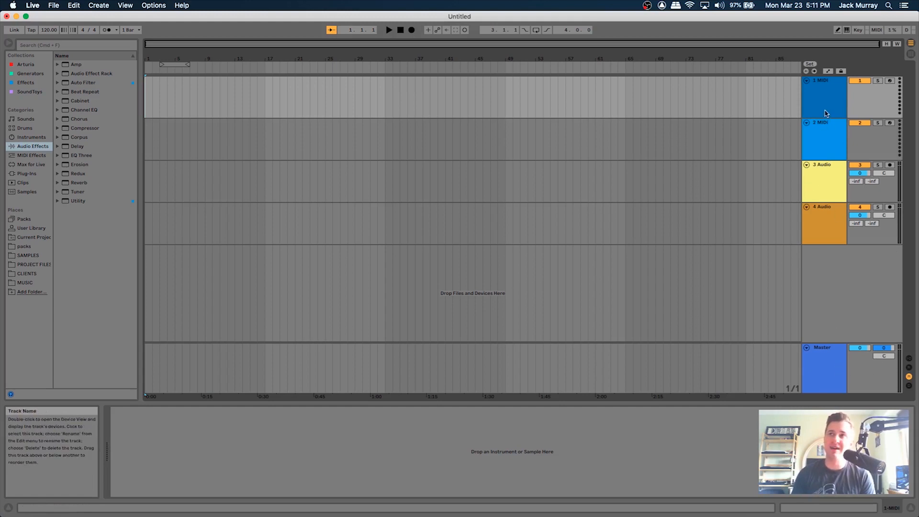
pyautogui.click(828, 371)
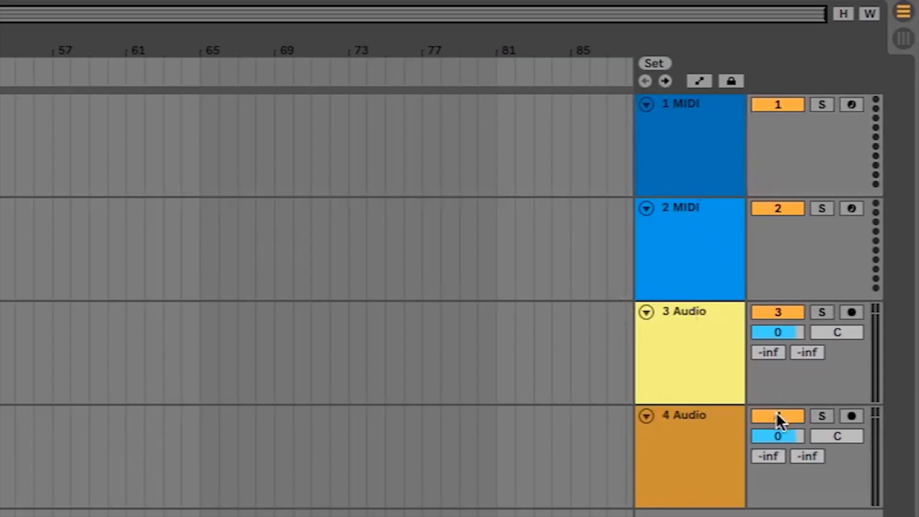
# Step: Deactivate the 4 Audio track and try out its volume control, resetting the volume to 0
pyautogui.click(859, 207)
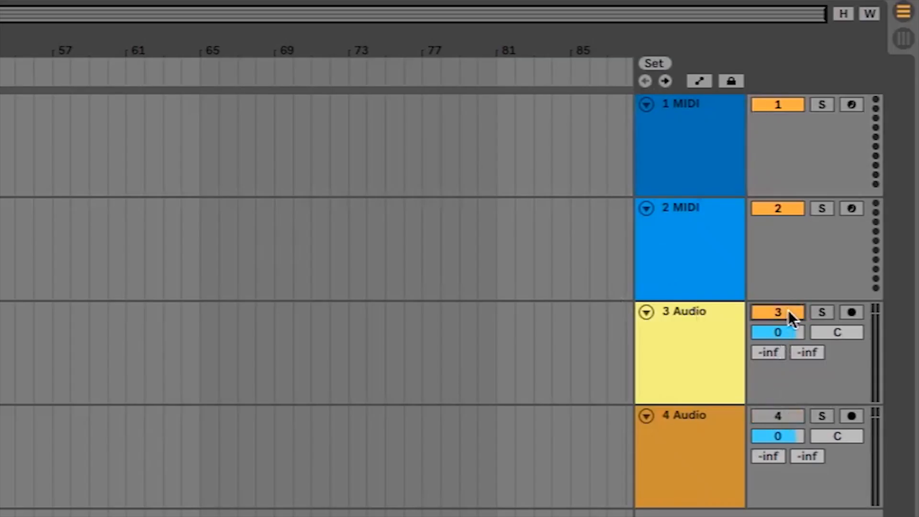
pyautogui.moveTo(778, 436); pyautogui.dragTo(778, 442)
pyautogui.press('Delete')
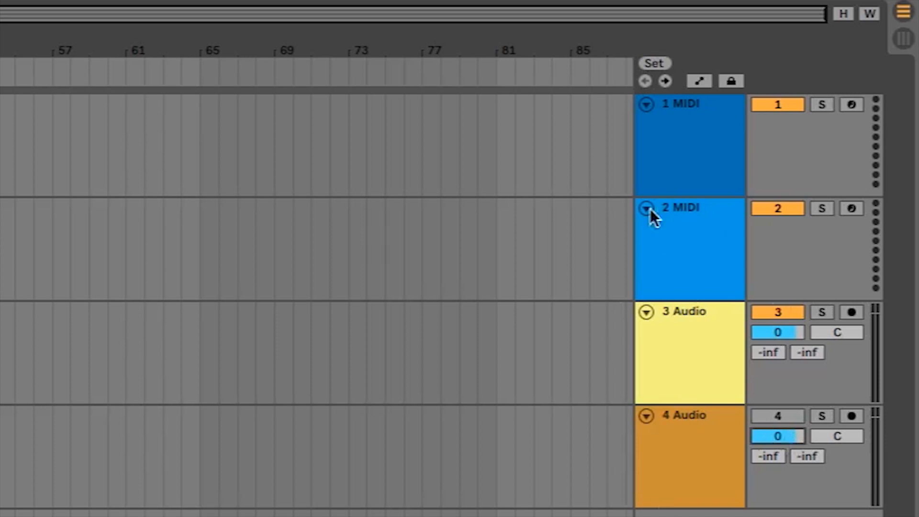
pyautogui.moveTo(780, 437); pyautogui.dragTo(780, 450)
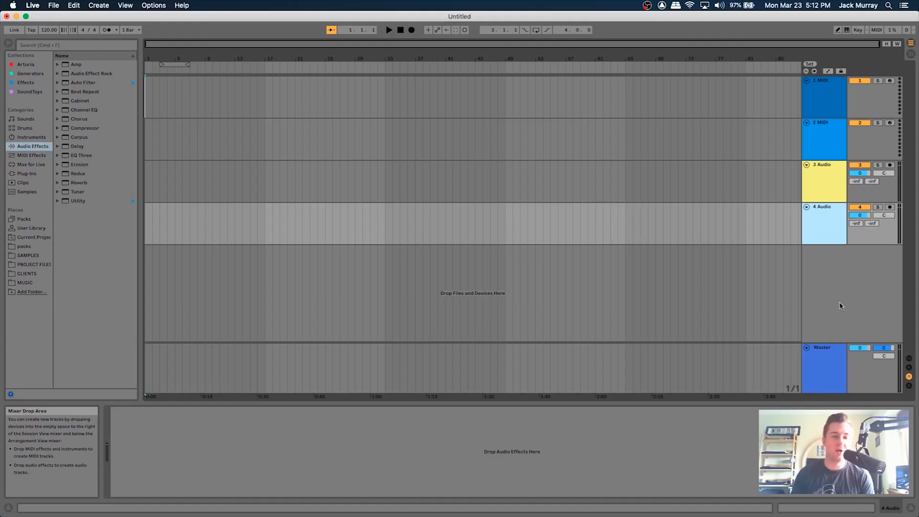
# Step: Fold the Master track, and solo and unsolo the 4 Audio track
pyautogui.click(807, 348)
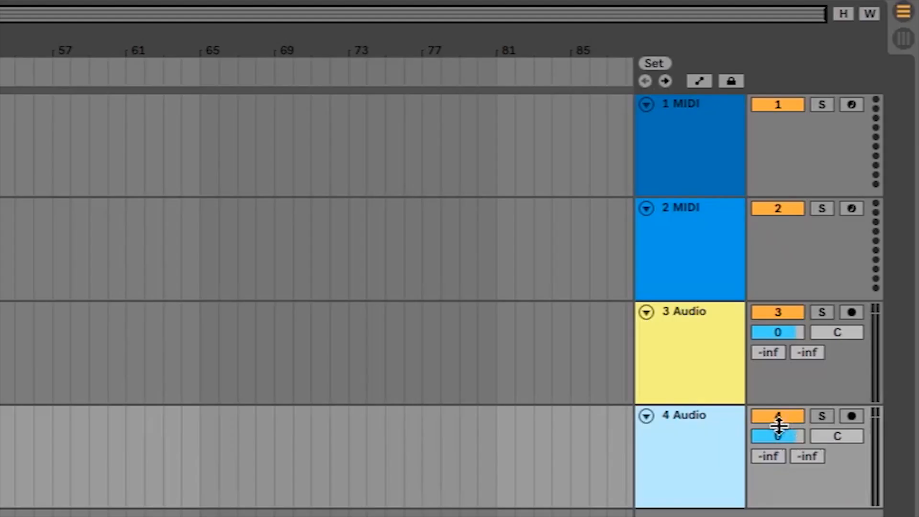
pyautogui.click(821, 416)
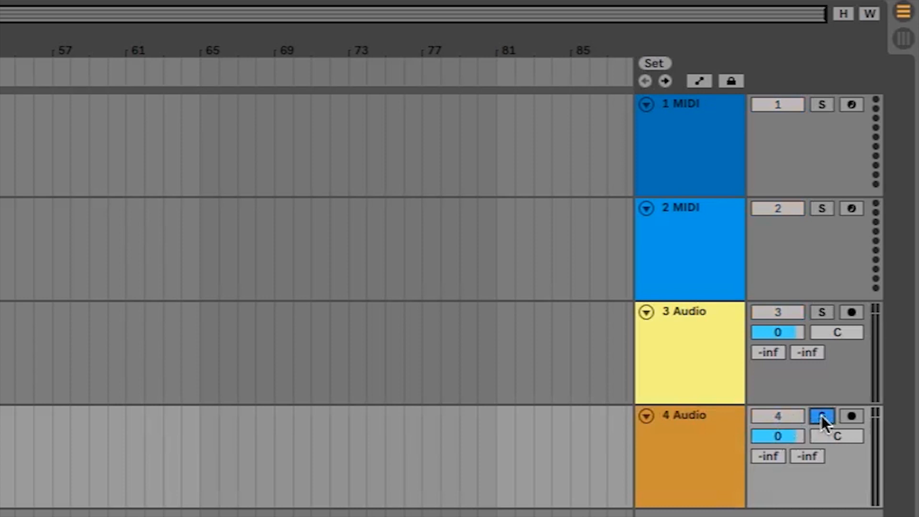
pyautogui.click(821, 415)
# Step: Arm 4 Audio and 3 Audio for recording in turn, ending with only 2 MIDI armed
pyautogui.click(853, 415)
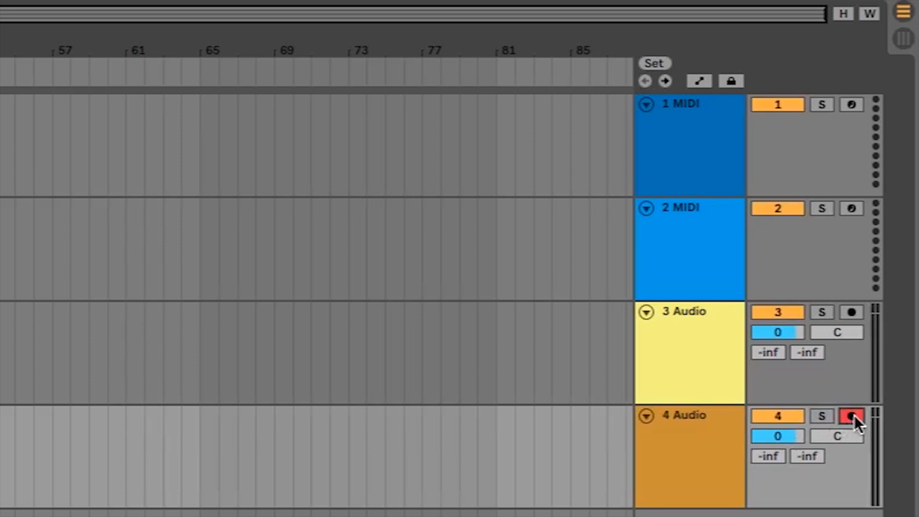
pyautogui.click(854, 311)
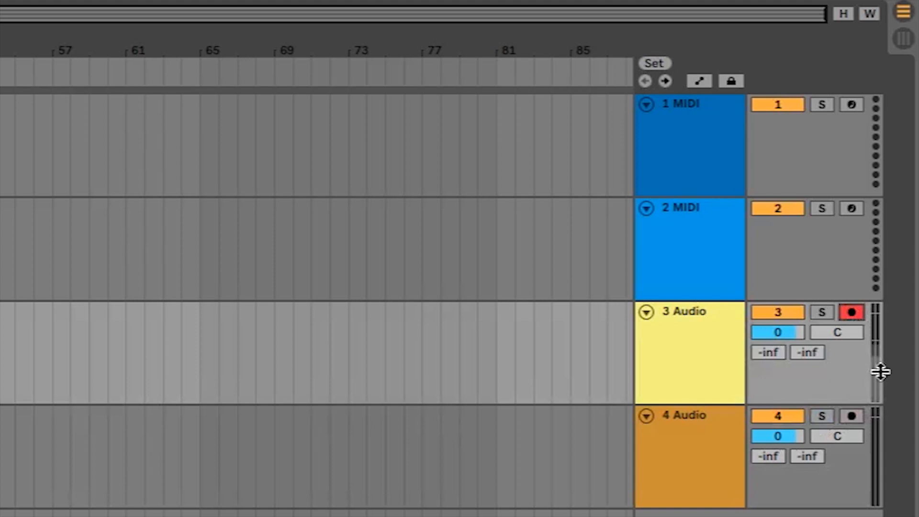
pyautogui.click(856, 208)
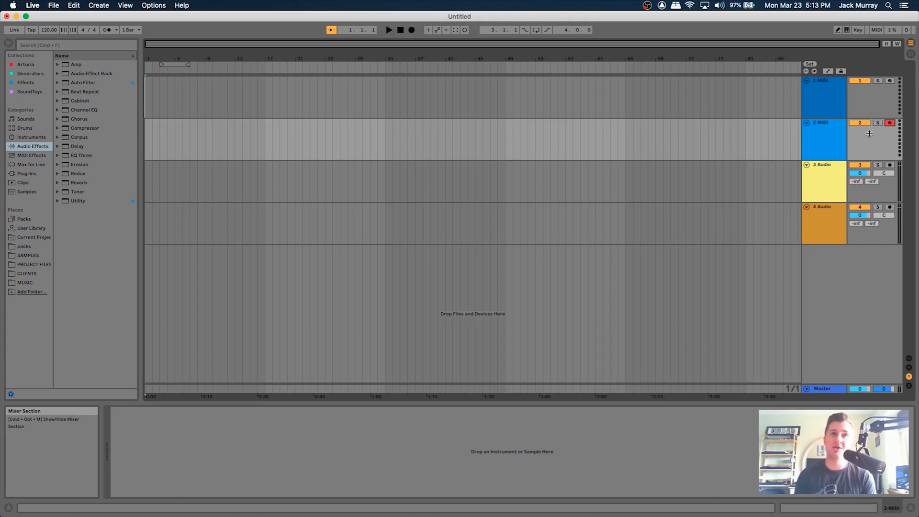
# Step: Select the 4 Audio track and open the program's preferences
pyautogui.click(768, 139)
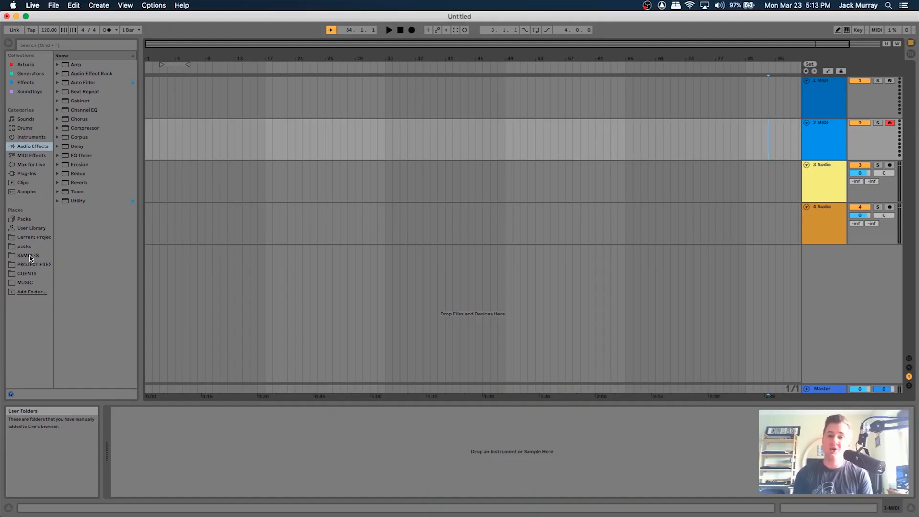
pyautogui.click(839, 232)
pyautogui.moveTo(826, 216); pyautogui.dragTo(827, 217)
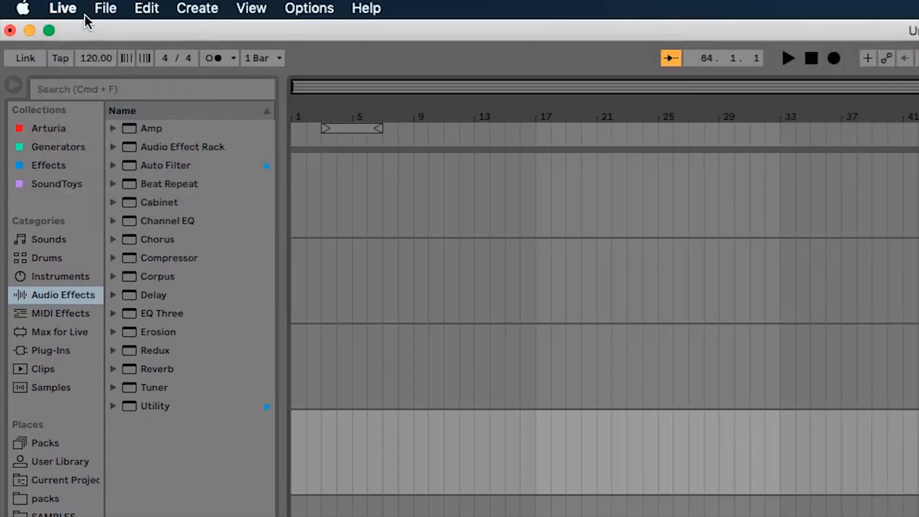
pyautogui.click(63, 8)
pyautogui.click(74, 62)
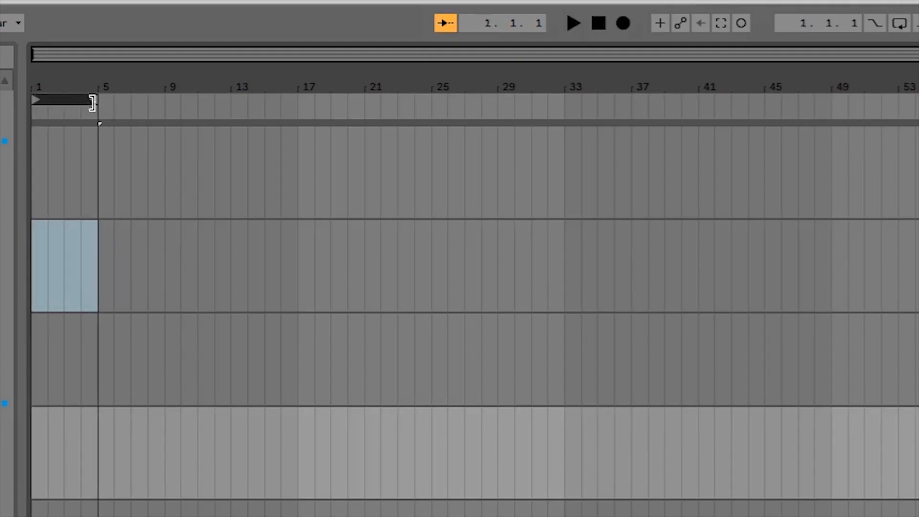
# Step: Extend the loop region to 16 bars, enable looping, and move it to span bars 17 to 33
pyautogui.moveTo(92, 103); pyautogui.dragTo(293, 102)
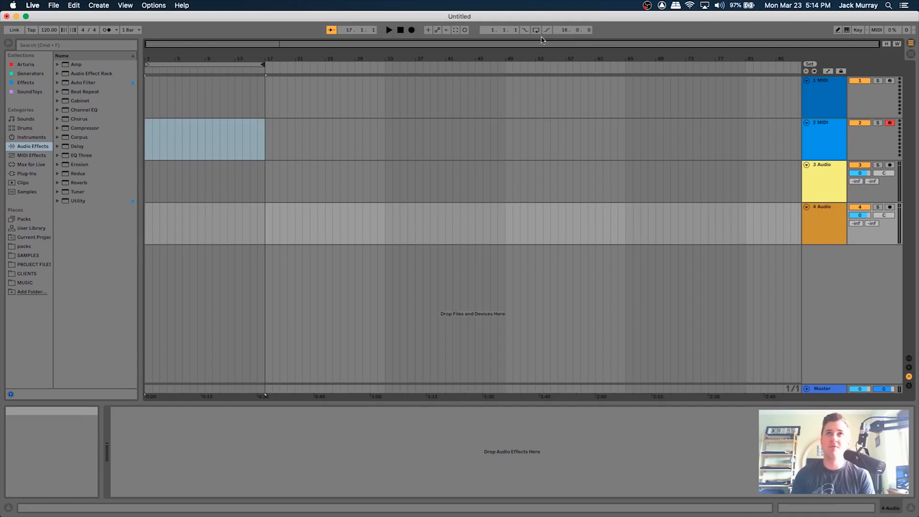
pyautogui.click(536, 29)
pyautogui.moveTo(111, 142); pyautogui.dragTo(397, 166)
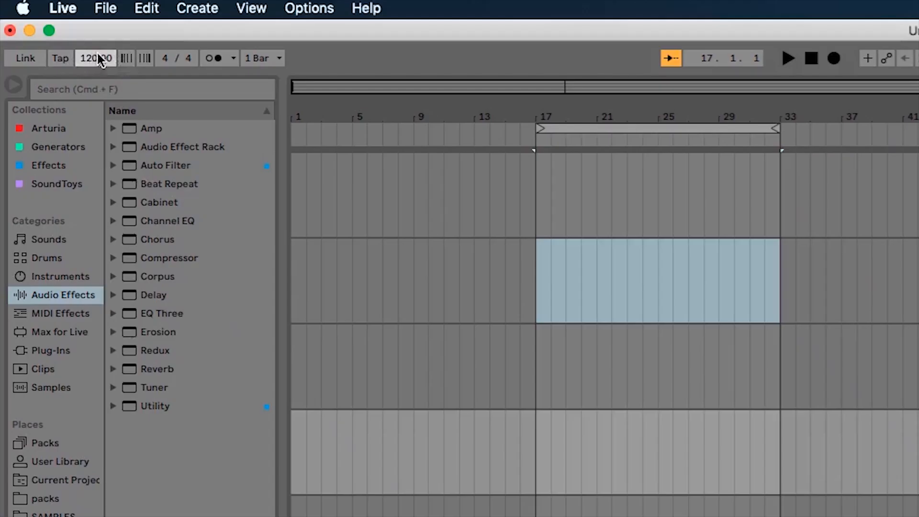
# Step: Try adjusting the song tempo, and tap in a tempo to start playback
pyautogui.moveTo(48, 31)
pyautogui.mouseDown()
pyautogui.moveTo(49, 46)
pyautogui.moveTo(48, 27)
pyautogui.mouseUp()
pyautogui.moveTo(87, 67); pyautogui.dragTo(87, 51)
pyautogui.click(62, 59)
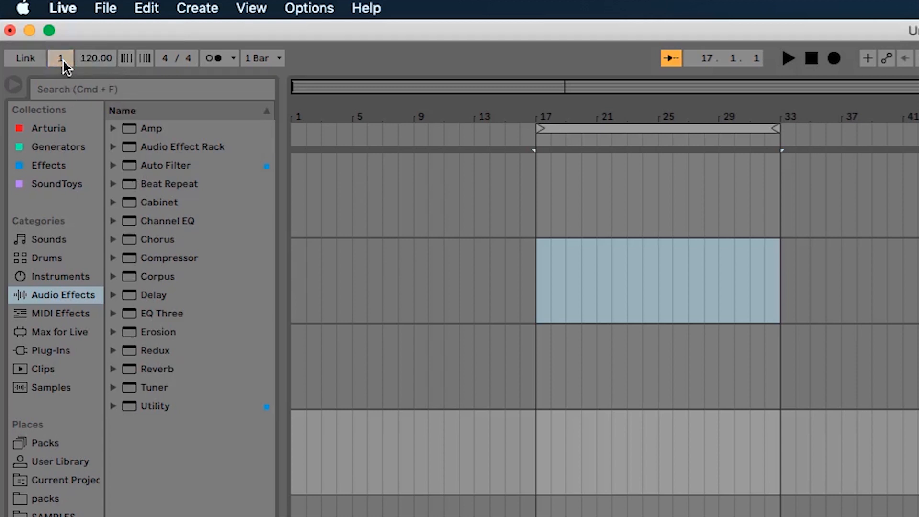
pyautogui.click(62, 60)
pyautogui.click(62, 59)
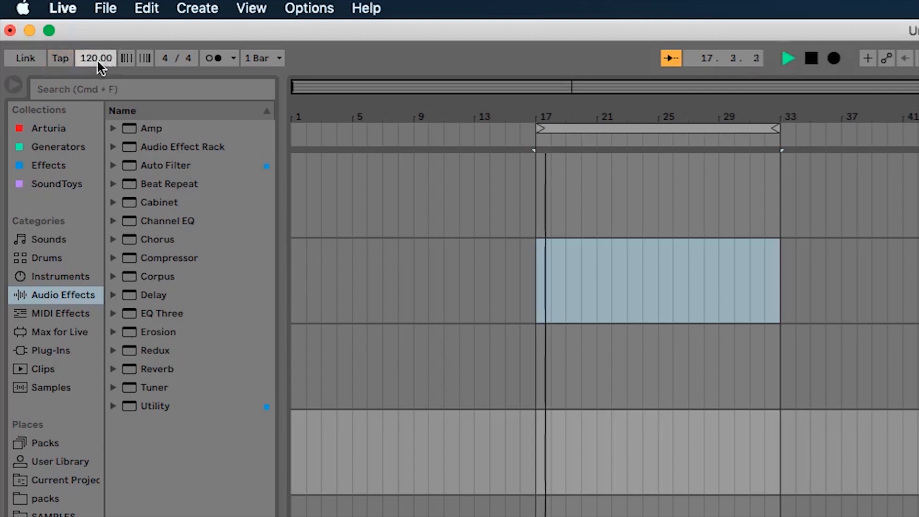
# Step: Turn on the metronome, view its count-in, sound and rhythm options, turn it off and stop playback
pyautogui.click(213, 58)
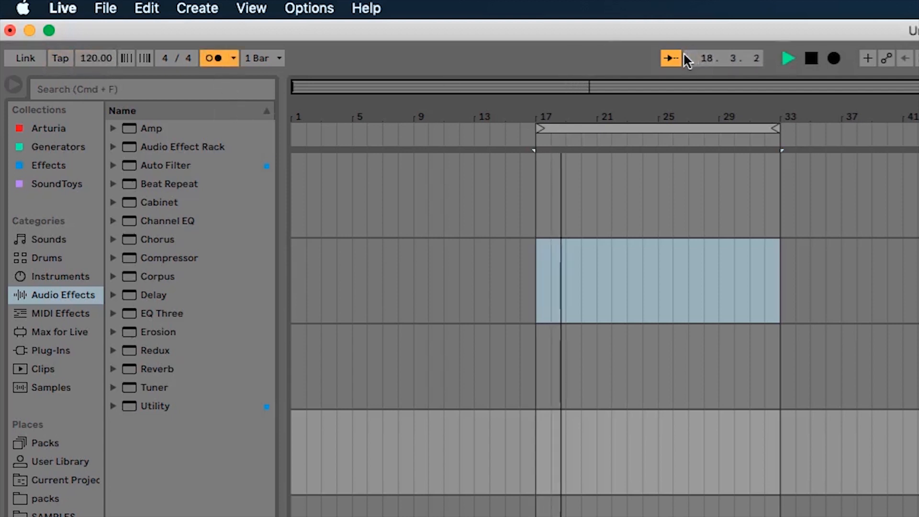
pyautogui.click(234, 58)
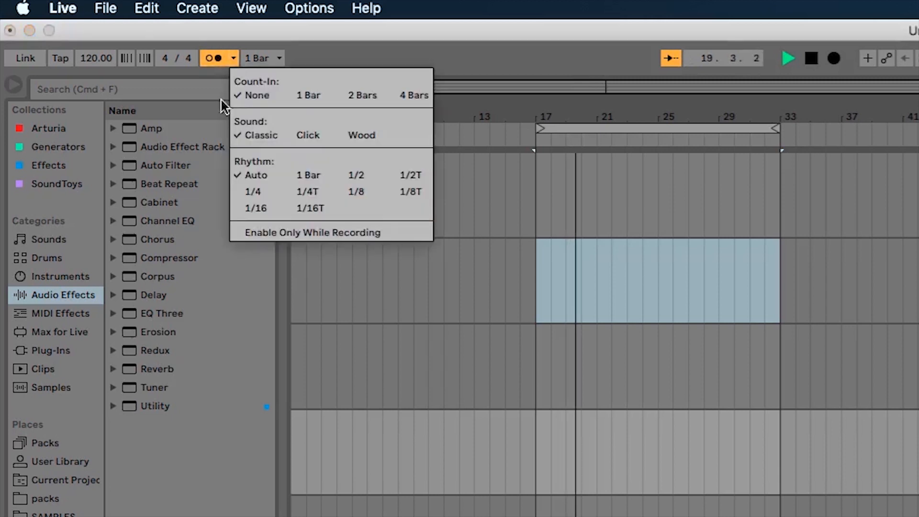
pyautogui.click(214, 56)
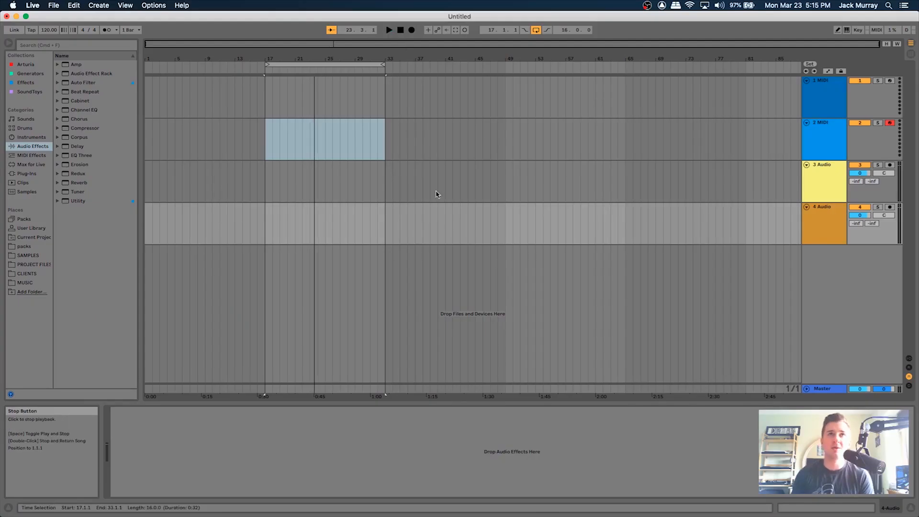
pyautogui.press('space')
pyautogui.click(917, 488)
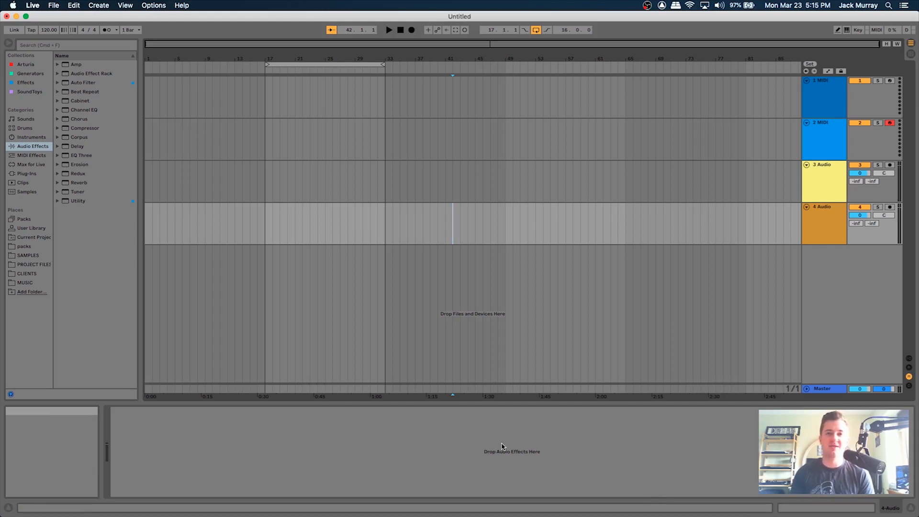
# Step: Select the 4 Audio, 3 Audio and 2 MIDI tracks in turn to compare their device areas
pyautogui.click(826, 224)
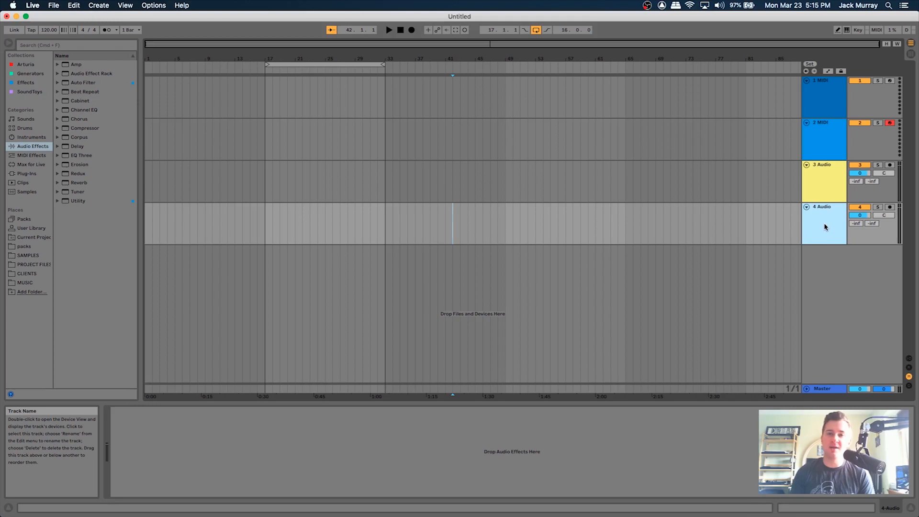
pyautogui.click(829, 179)
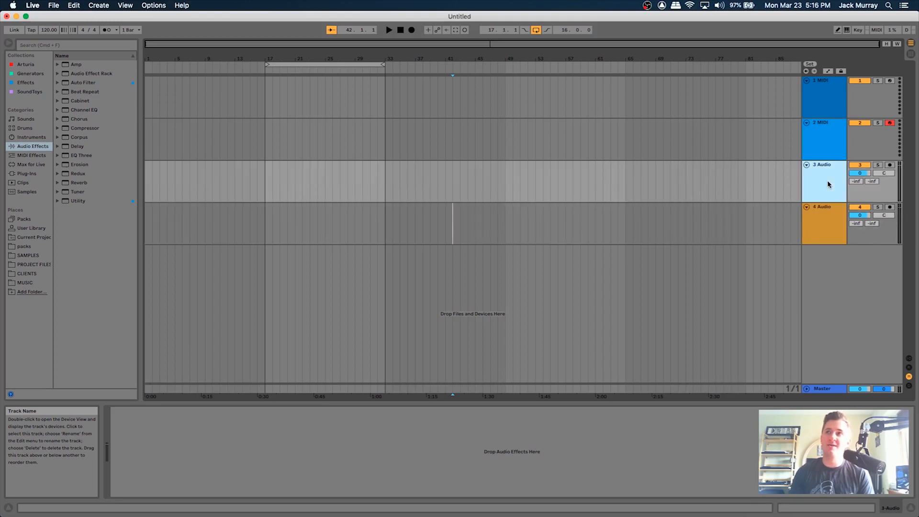
pyautogui.click(827, 140)
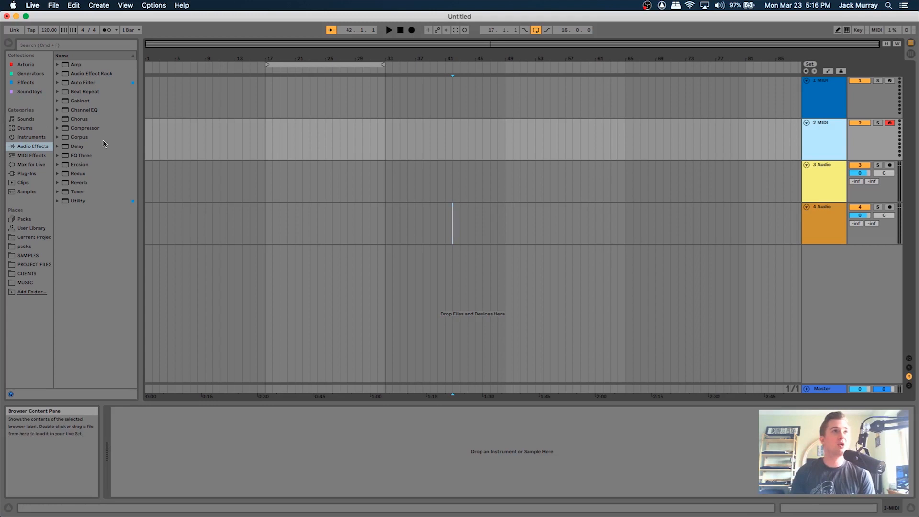
# Step: Preview several kits from the Drums category, including 707 Rok With-U and 808 Boom, and load the 808 Core Kit onto the 1 MIDI track
pyautogui.click(32, 129)
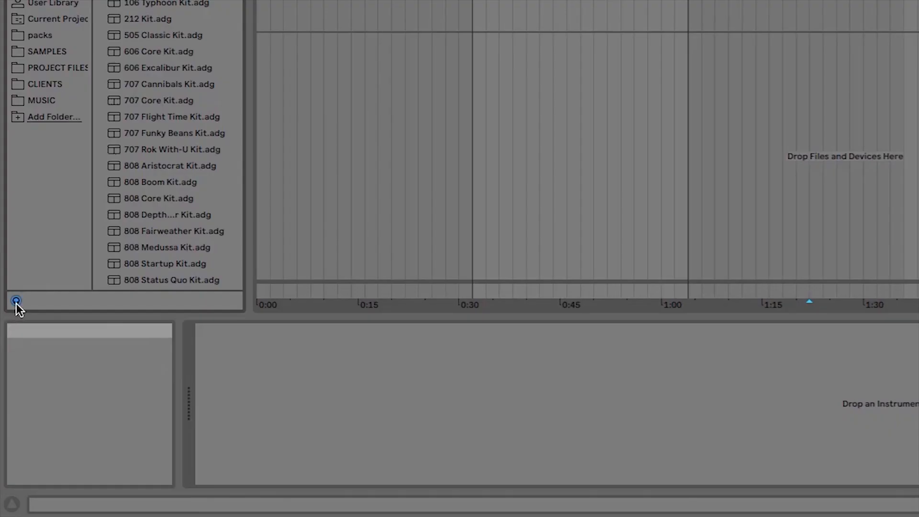
pyautogui.click(162, 154)
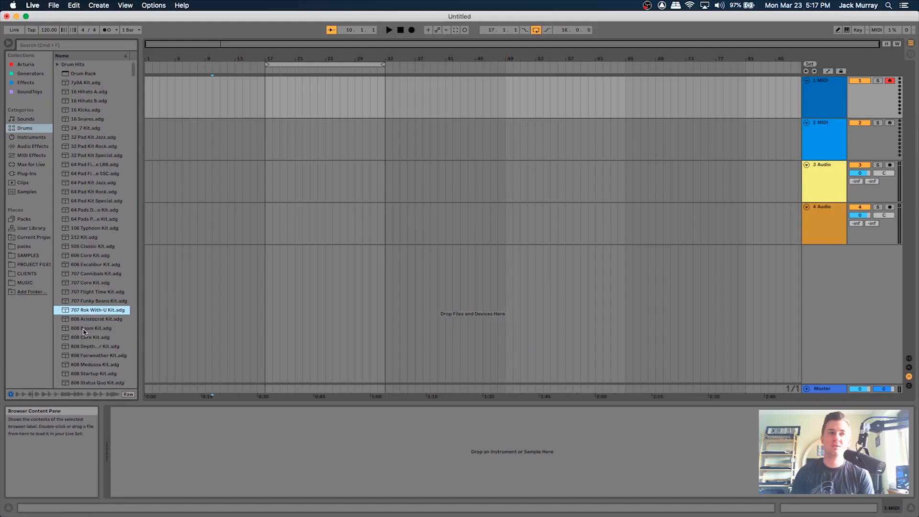
pyautogui.click(83, 328)
pyautogui.click(98, 351)
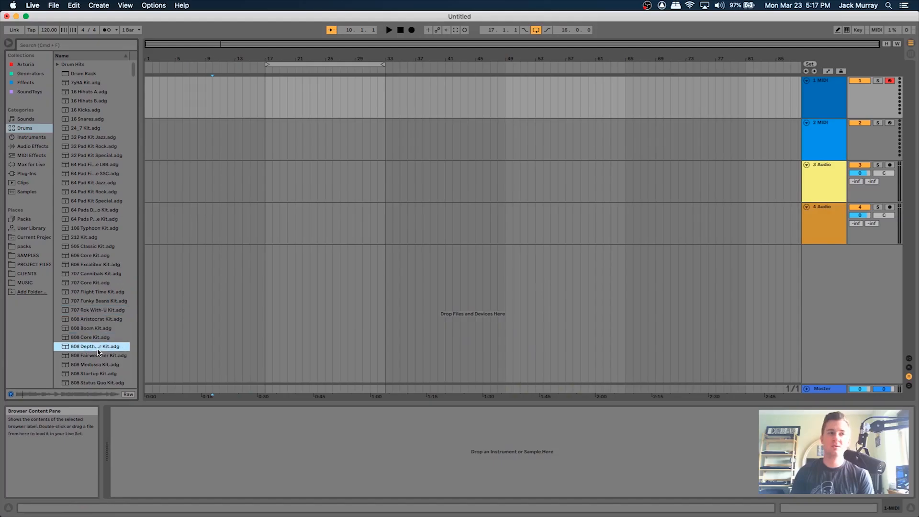
pyautogui.click(95, 340)
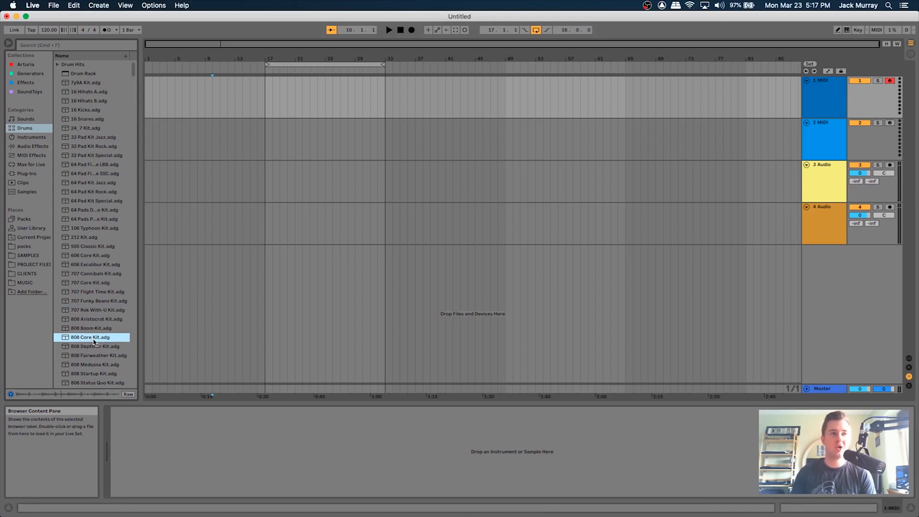
pyautogui.moveTo(94, 342); pyautogui.dragTo(827, 92)
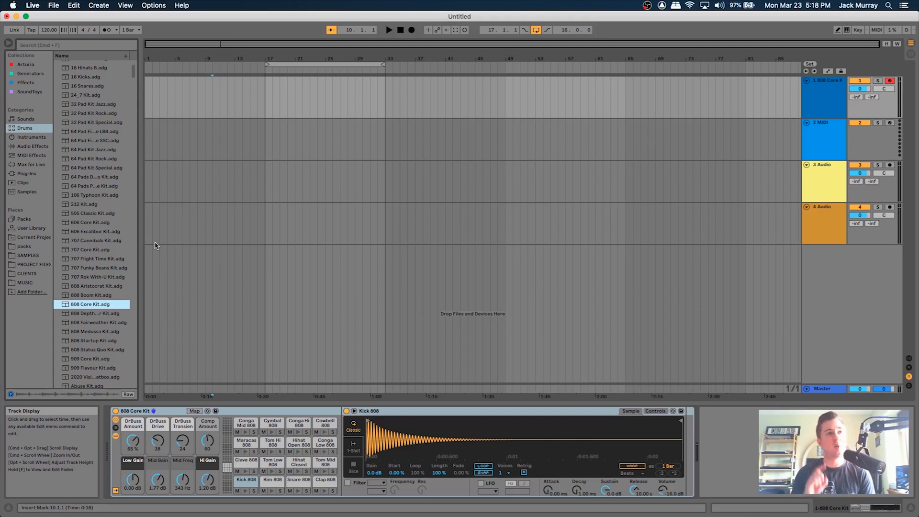
# Step: Try to load the 808 Boom Kit onto the 2 MIDI track
pyautogui.click(103, 295)
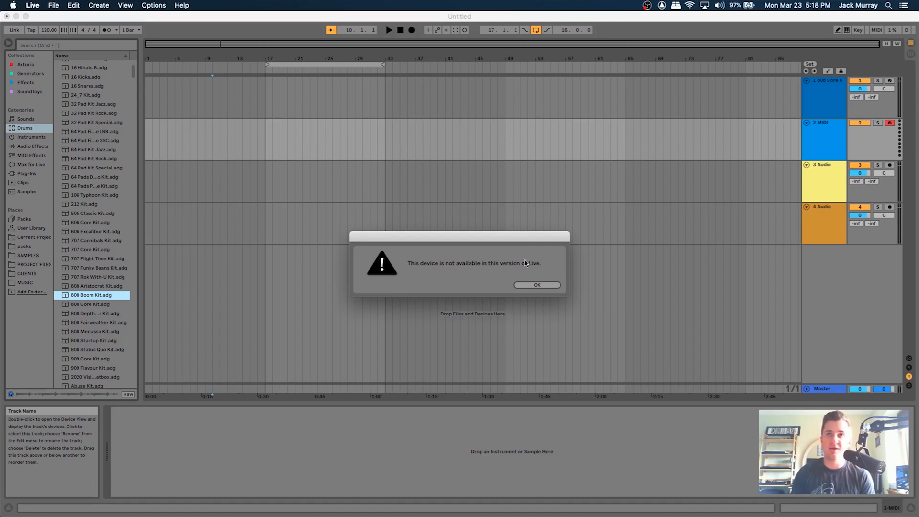
pyautogui.click(535, 285)
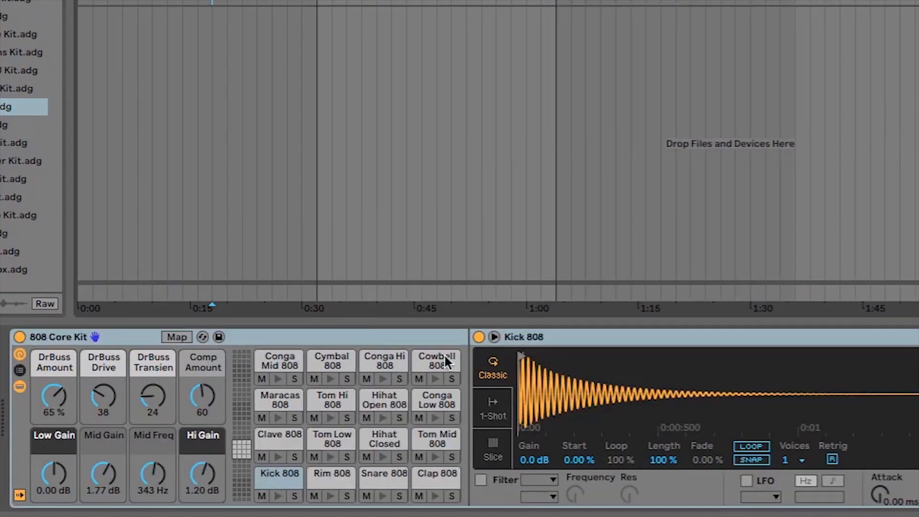
# Step: Collapse the 808 Core Kit device and expand it again
pyautogui.click(18, 343)
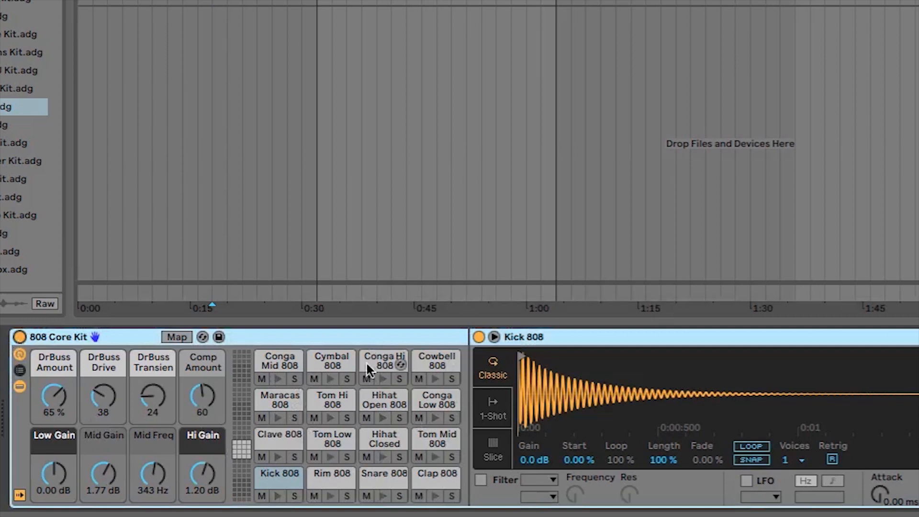
pyautogui.doubleClick(362, 339)
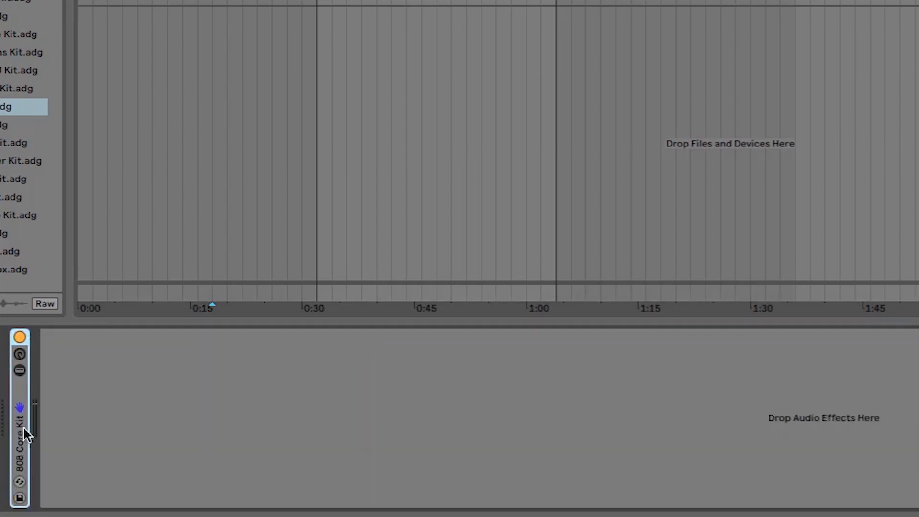
pyautogui.doubleClick(18, 442)
pyautogui.press('Right')
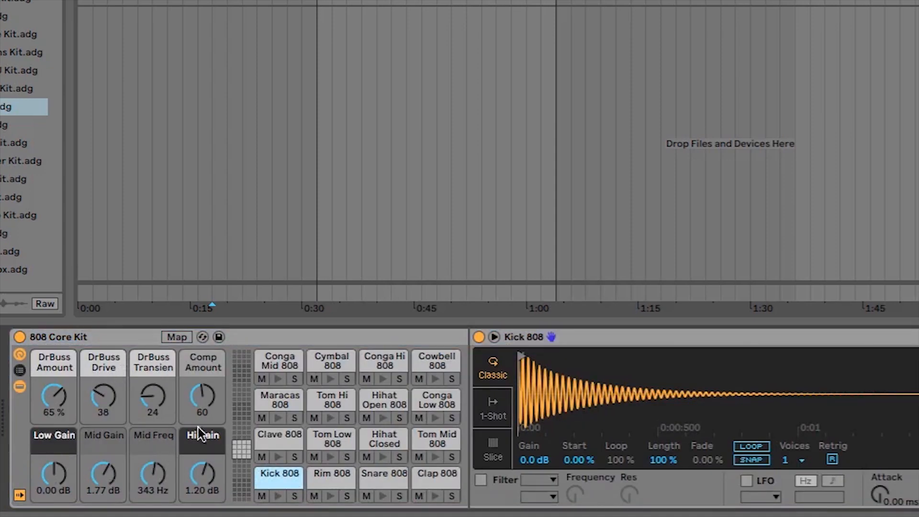
# Step: View the samples of several 808 Core Kit pads, including Clave, Maracas, Conga Mid, Conga Hi, Hihat Open, Tom Hi and Tom Low
pyautogui.click(275, 434)
pyautogui.click(277, 398)
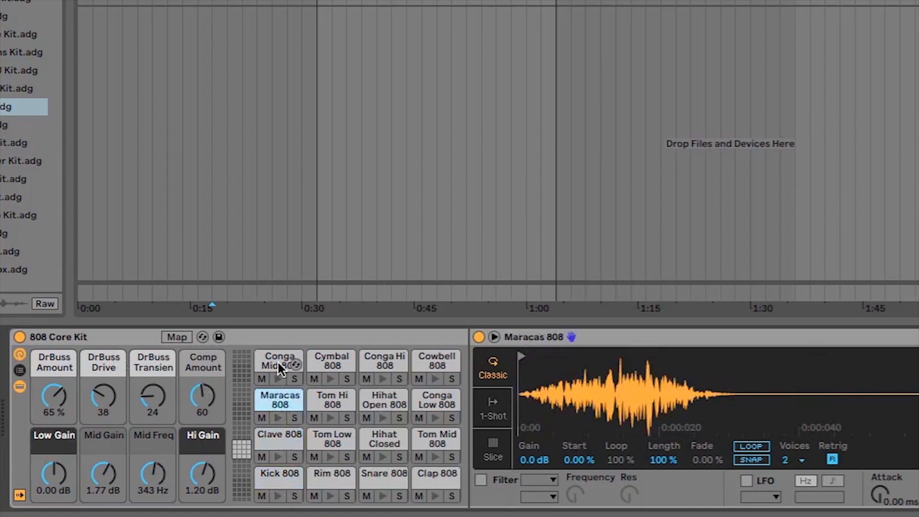
pyautogui.click(278, 362)
pyautogui.click(381, 365)
pyautogui.click(379, 396)
pyautogui.click(346, 401)
pyautogui.click(349, 442)
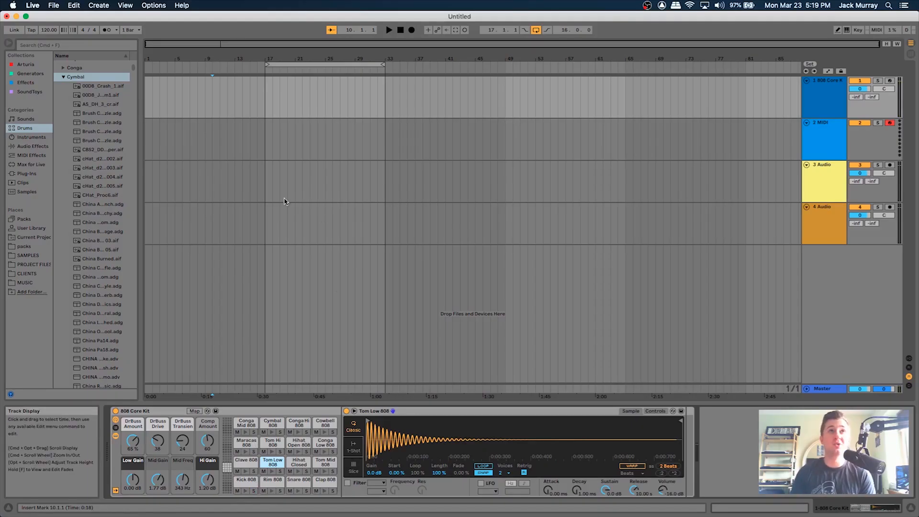
# Step: Move the arrangement loop to start at bar 1 and shorten it to 8 bars
pyautogui.click(301, 68)
pyautogui.press('space')
pyautogui.moveTo(265, 67); pyautogui.dragTo(155, 67)
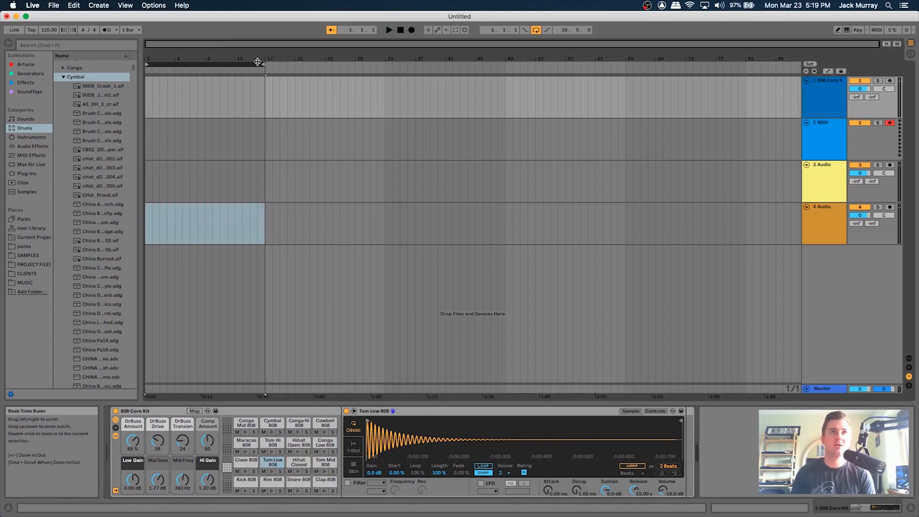
pyautogui.moveTo(261, 63); pyautogui.dragTo(202, 66)
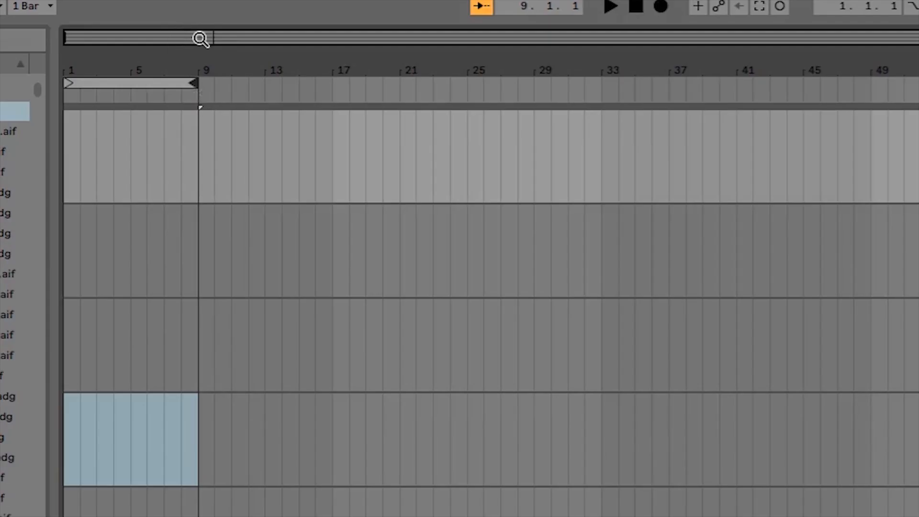
pyautogui.moveTo(201, 40); pyautogui.dragTo(120, 107)
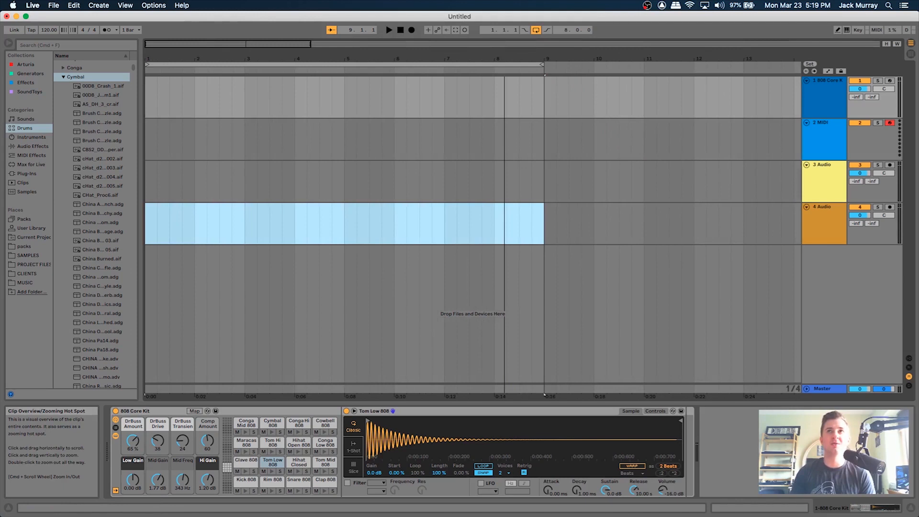
# Step: Insert an empty MIDI clip across bars 1 to 8 of the 808 Core Kit track
pyautogui.click(338, 205)
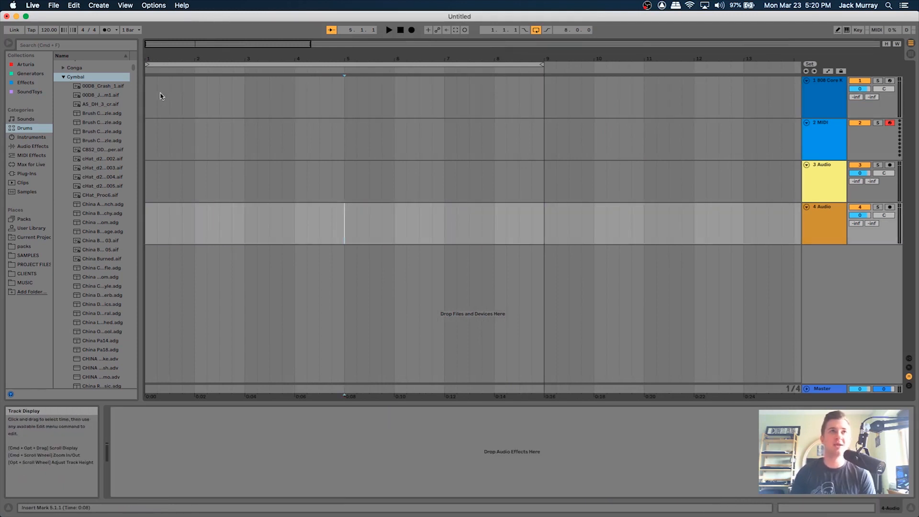
pyautogui.moveTo(146, 96); pyautogui.dragTo(556, 103)
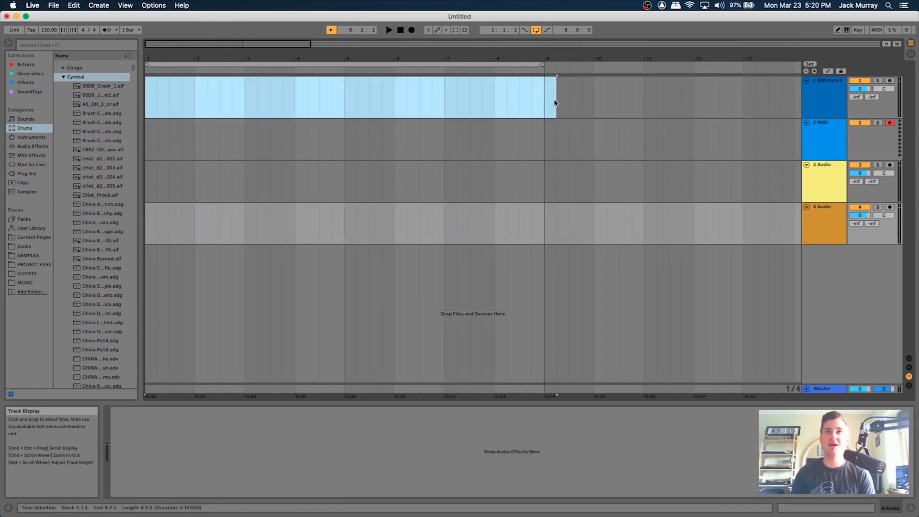
pyautogui.rightClick(445, 88)
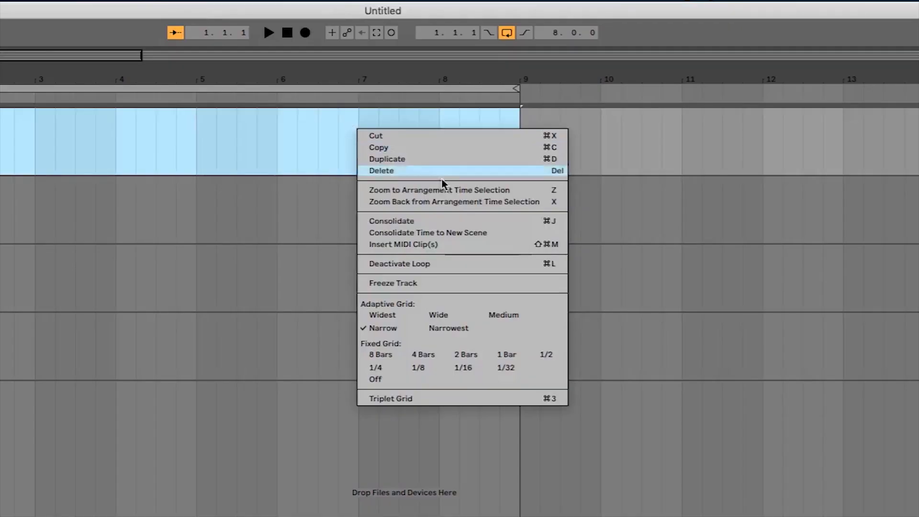
pyautogui.click(415, 245)
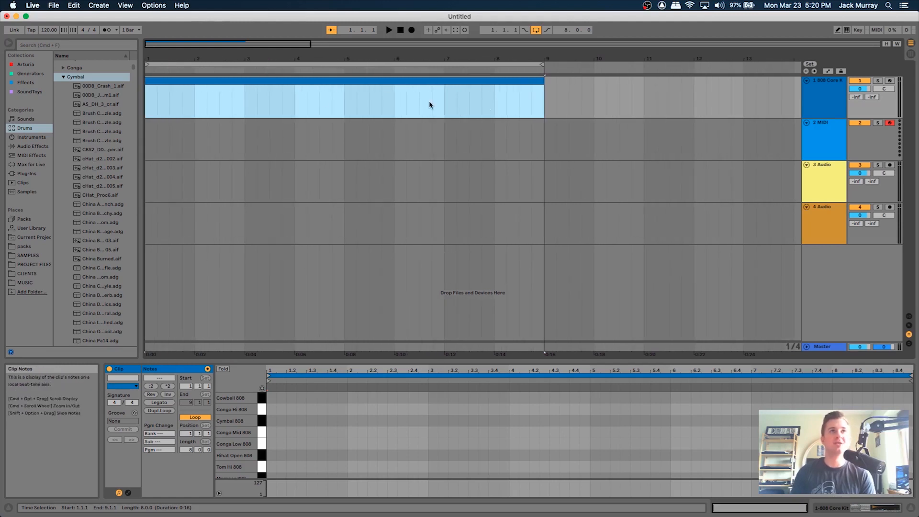
# Step: Enlarge the clip's note editor to show all the drum lanes, and audition the Hihat Closed and Maracas sounds
pyautogui.moveTo(486, 360); pyautogui.dragTo(487, 200)
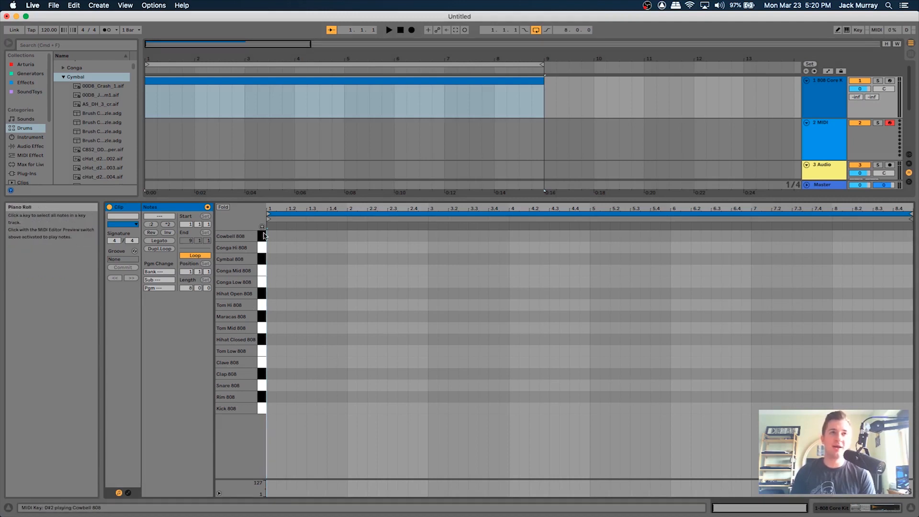
pyautogui.click(263, 339)
pyautogui.click(263, 317)
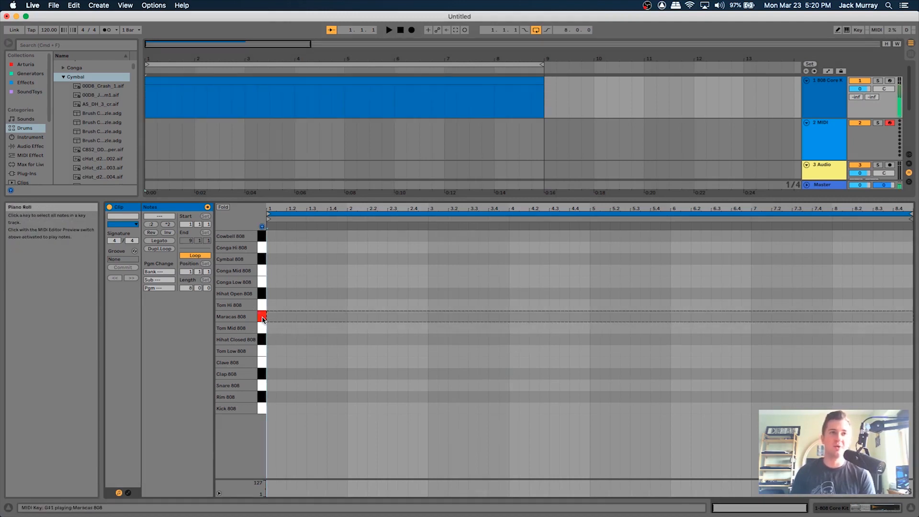
# Step: Fill the Hihat Closed 808 lane with continuous eighth notes across all eight bars, using Draw Mode for most of them
pyautogui.doubleClick(271, 340)
pyautogui.doubleClick(281, 339)
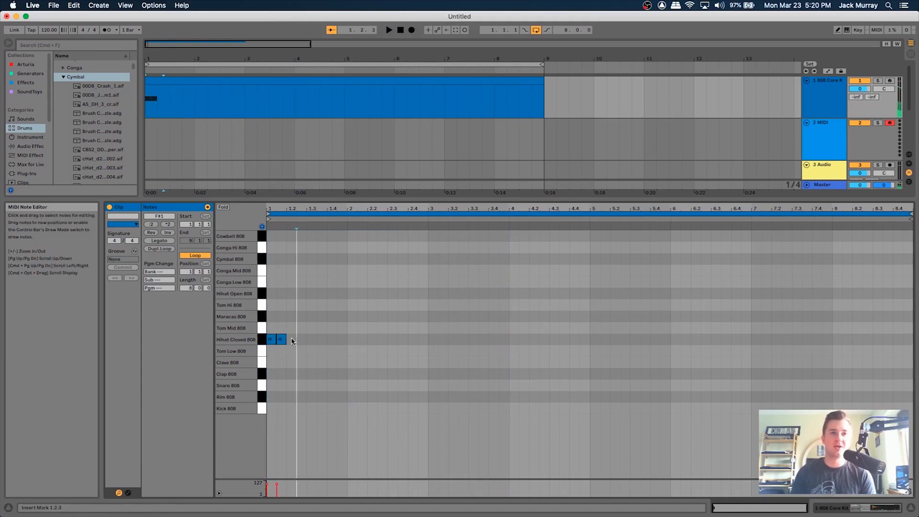
pyautogui.doubleClick(312, 340)
pyautogui.doubleClick(321, 340)
pyautogui.press('b')
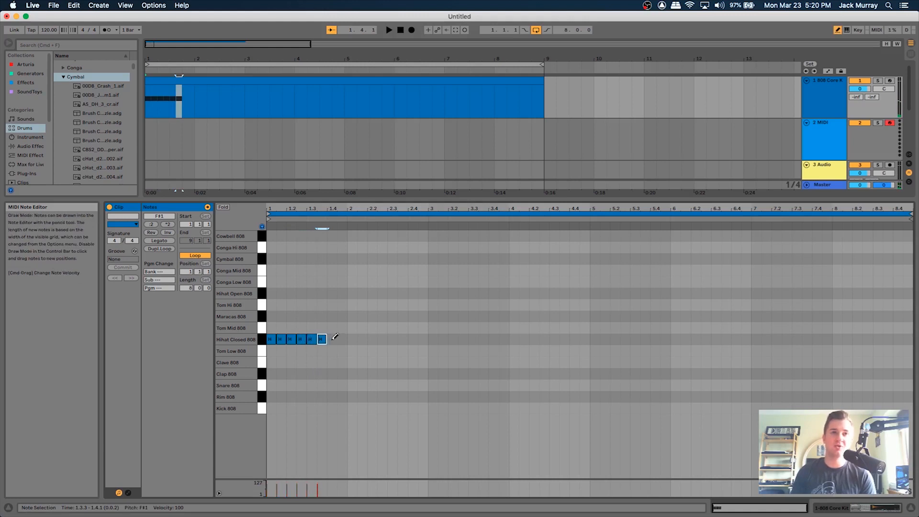
pyautogui.moveTo(338, 337); pyautogui.dragTo(912, 334)
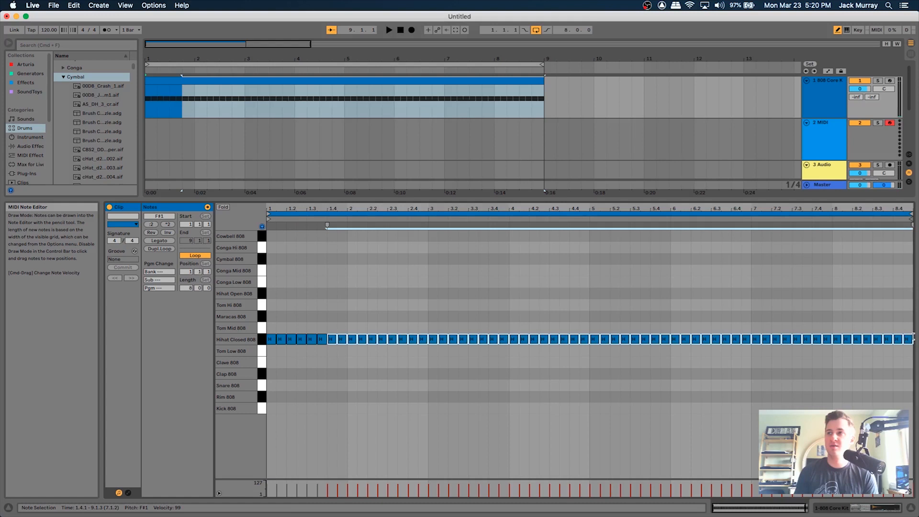
pyautogui.press('b')
# Step: Lower the velocity of the second closed hi-hat note to 45
pyautogui.click(317, 357)
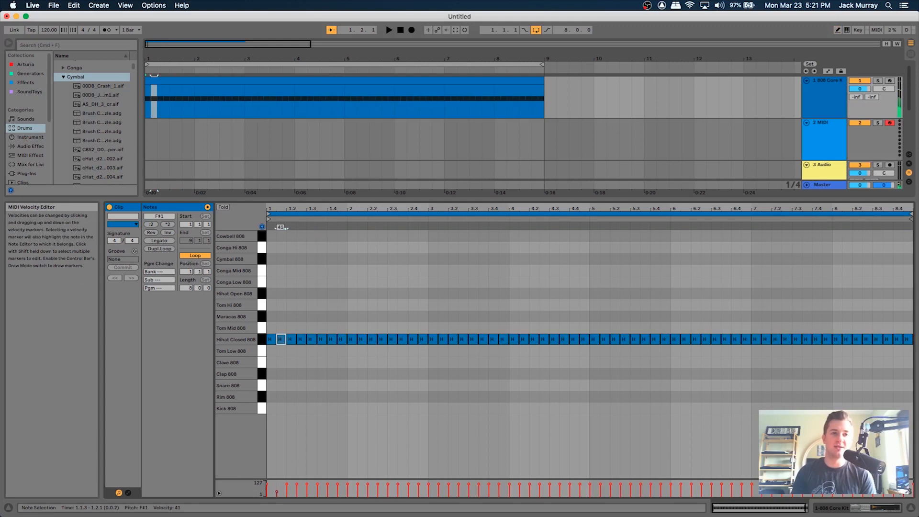
pyautogui.click(299, 434)
pyautogui.moveTo(277, 492); pyautogui.dragTo(277, 491)
# Step: Duplicate the first two closed hi-hat notes repeatedly to the end of bar 8, and play the pattern back briefly
pyautogui.moveTo(273, 343); pyautogui.dragTo(273, 344)
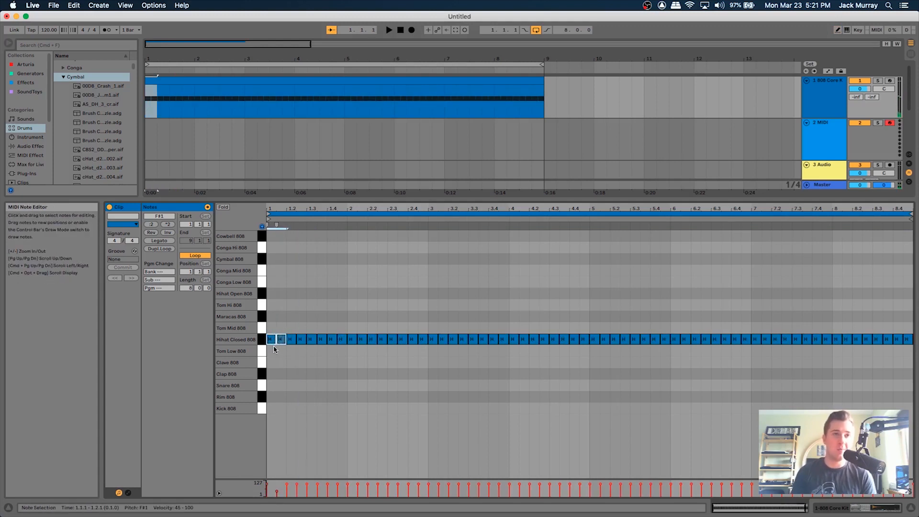
pyautogui.press('super+d')
pyautogui.press('super+d')
pyautogui.press('super+d')
pyautogui.press('super+d')
pyautogui.press('super+d')
pyautogui.press('super+d')
pyautogui.press('super+d')
pyautogui.press('super+d')
pyautogui.press('super+d')
pyautogui.press('super+d')
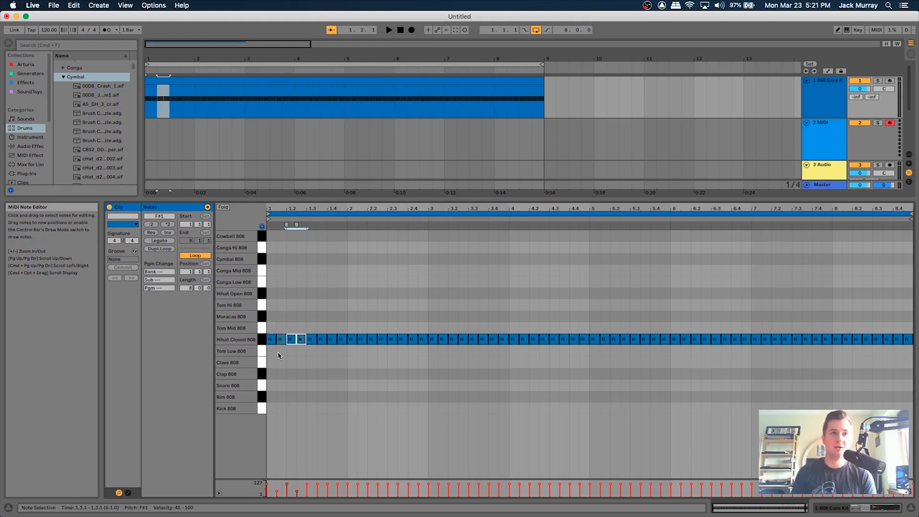
pyautogui.press('super+d')
pyautogui.press('super+d')
pyautogui.press('super+d')
pyautogui.press('super+d')
pyautogui.press('super+d')
pyautogui.press('super+d')
pyautogui.press('super+d')
pyautogui.press('super+d')
pyautogui.press('super+d')
pyautogui.press('super+d')
pyautogui.press('super+d')
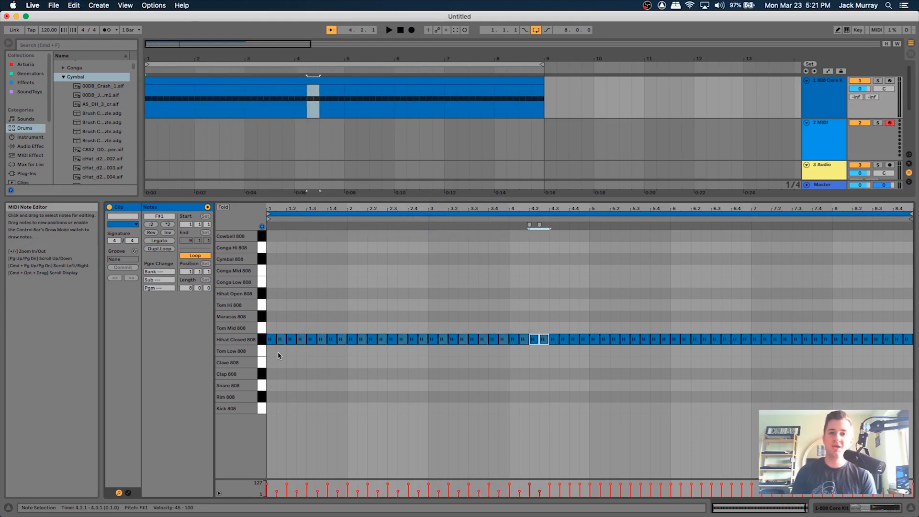
pyautogui.press('super+d')
pyautogui.press('super+d')
pyautogui.press('super+d')
pyautogui.press('super+d')
pyautogui.press('super+d')
pyautogui.press('super+d')
pyautogui.press('super+d')
pyautogui.press('super+d')
pyautogui.press('super+d')
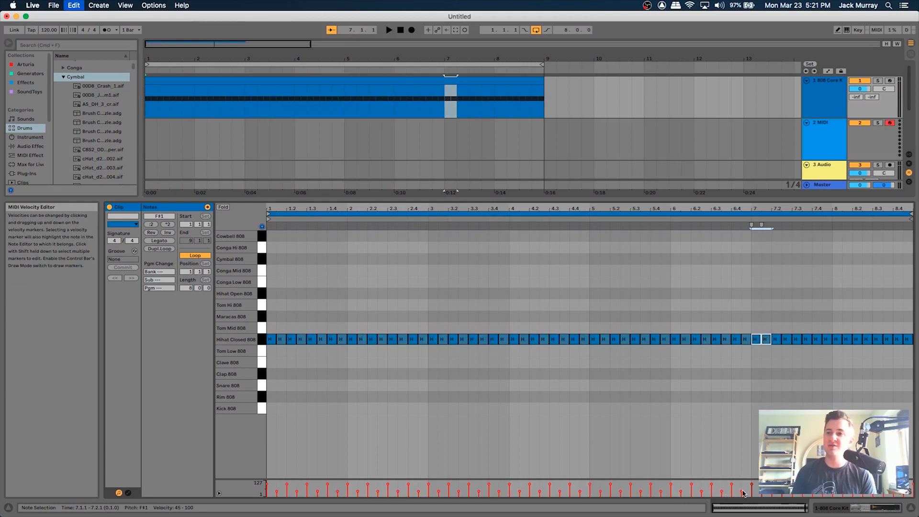
pyautogui.press('space')
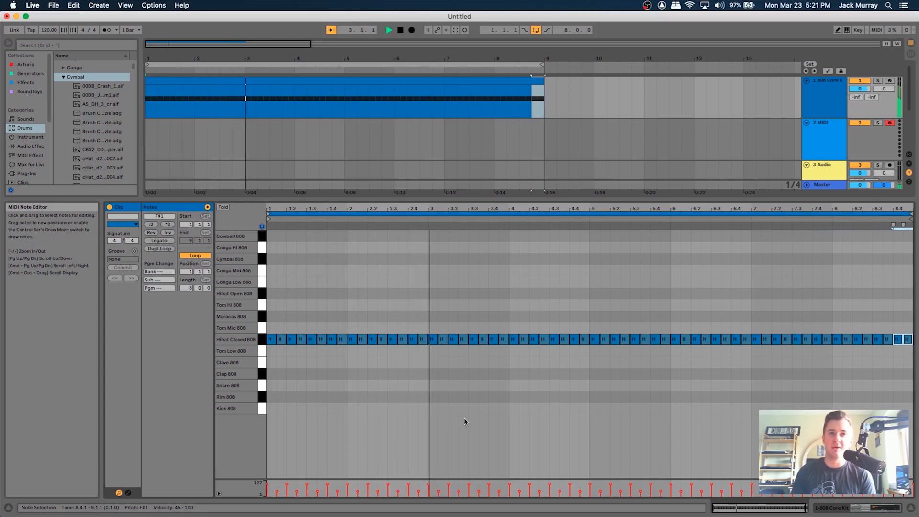
pyautogui.press('space')
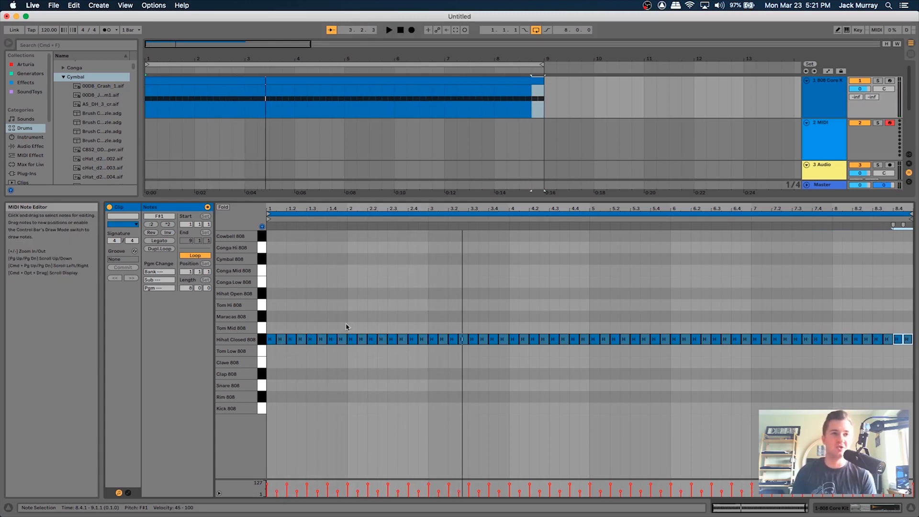
# Step: Add a Kick 808 note at the start of bar 1 and a Snare 808 note on beat 3 of all eight bars
pyautogui.doubleClick(269, 409)
pyautogui.press('space')
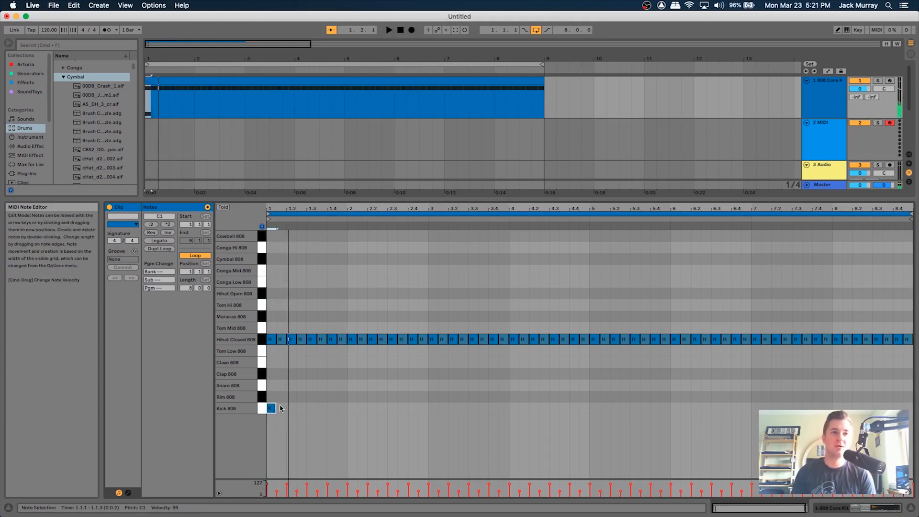
pyautogui.doubleClick(312, 385)
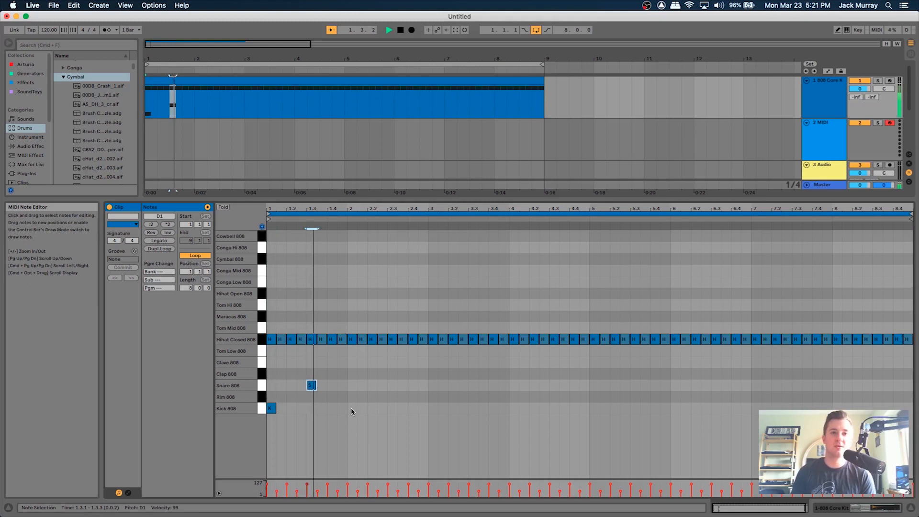
pyautogui.doubleClick(392, 385)
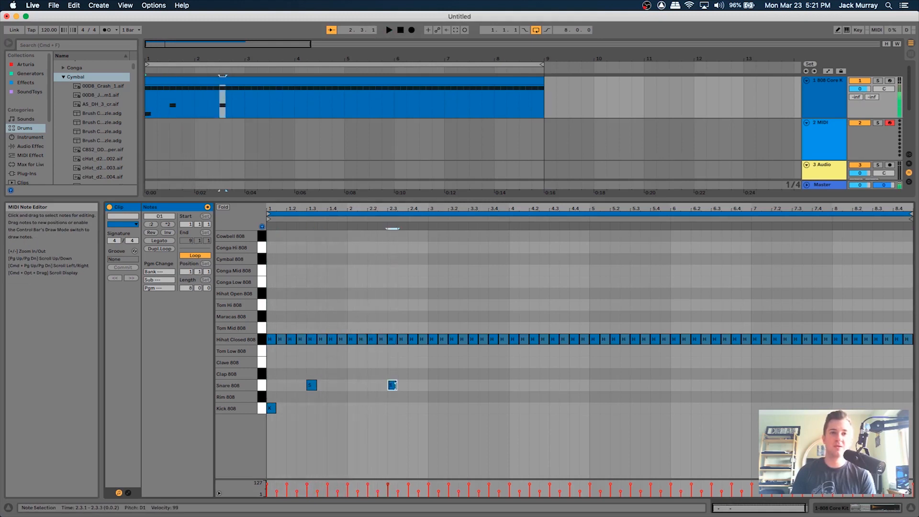
pyautogui.doubleClick(553, 385)
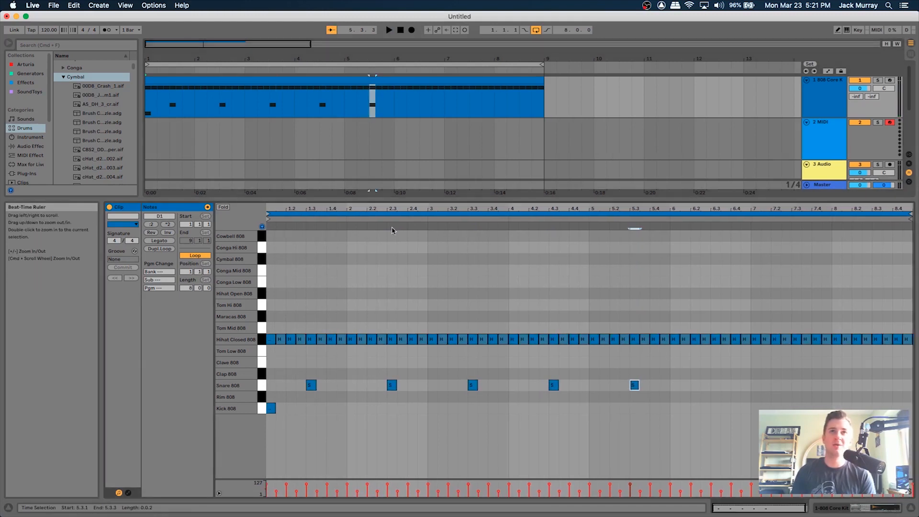
pyautogui.moveTo(402, 229)
pyautogui.mouseDown()
pyautogui.moveTo(402, 331)
pyautogui.moveTo(401, 214)
pyautogui.mouseUp()
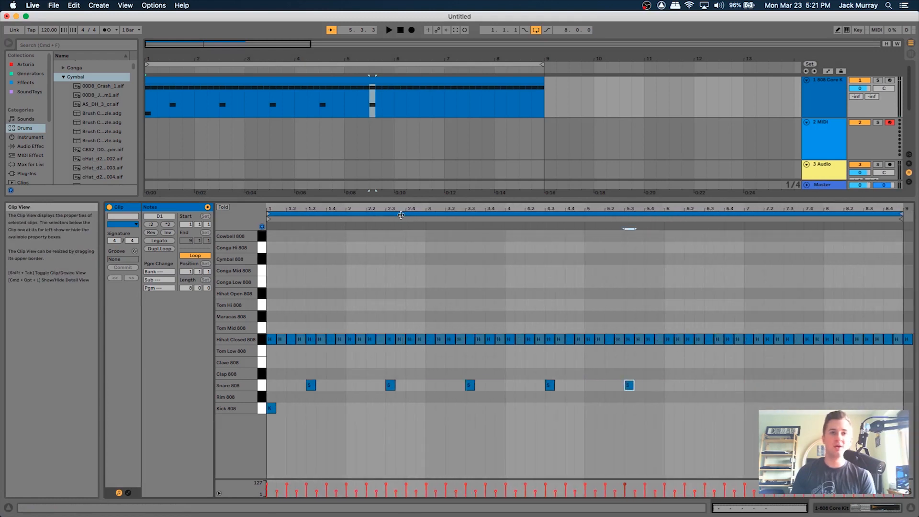
pyautogui.doubleClick(711, 385)
pyautogui.click(792, 388)
pyautogui.doubleClick(790, 386)
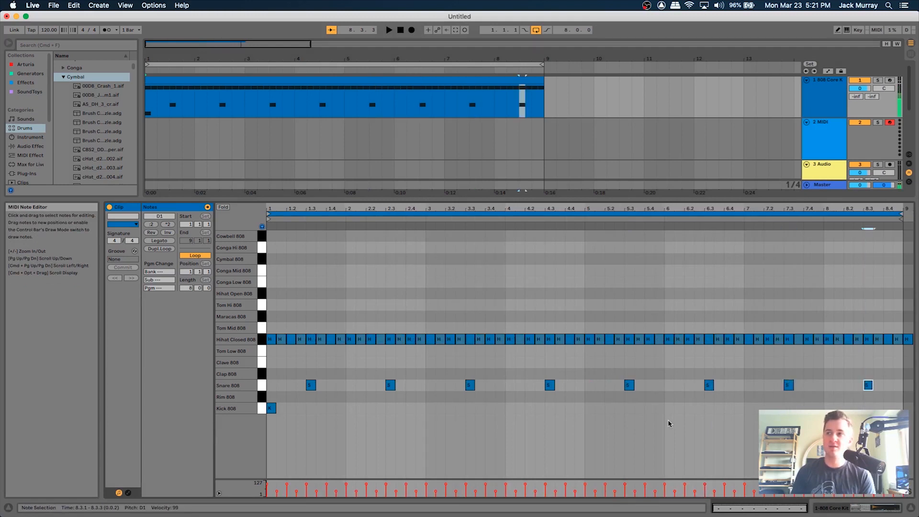
# Step: Remove the closed hi-hat note extending past bar 8, and play the beat back from the start
pyautogui.click(726, 390)
pyautogui.press('space')
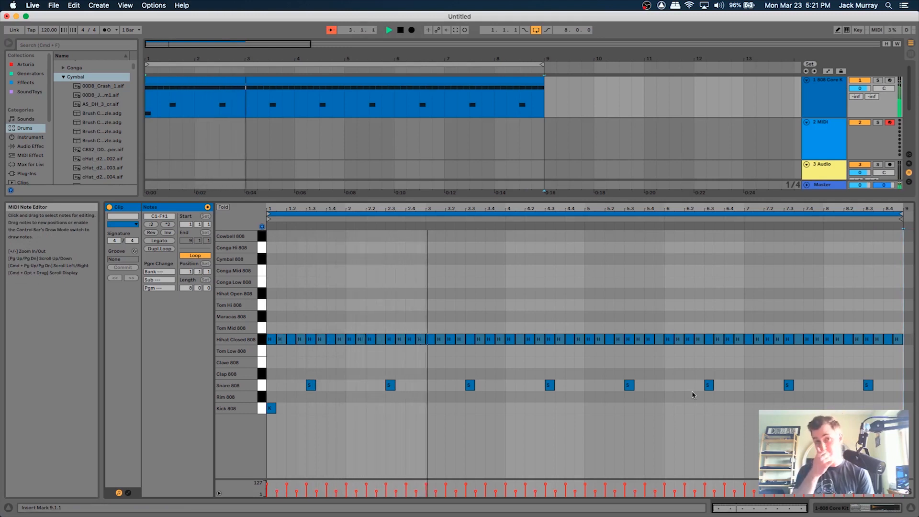
pyautogui.press('space')
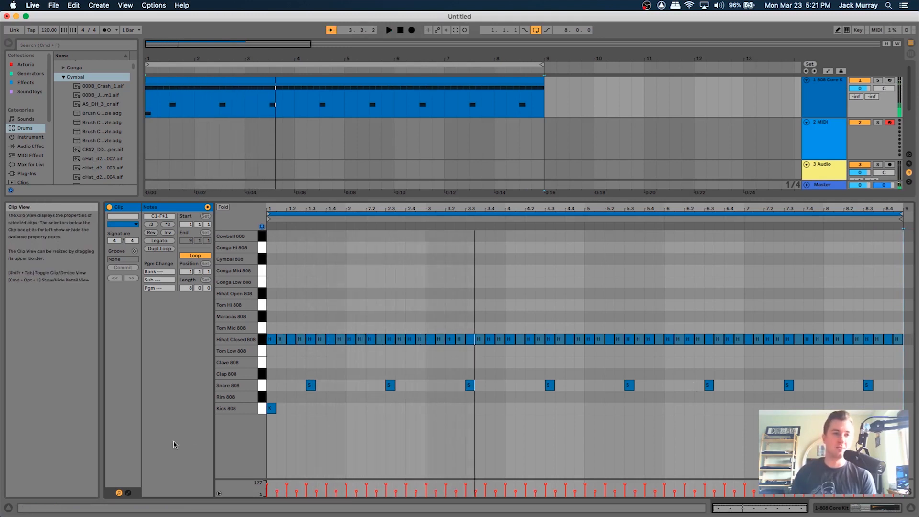
pyautogui.press('space')
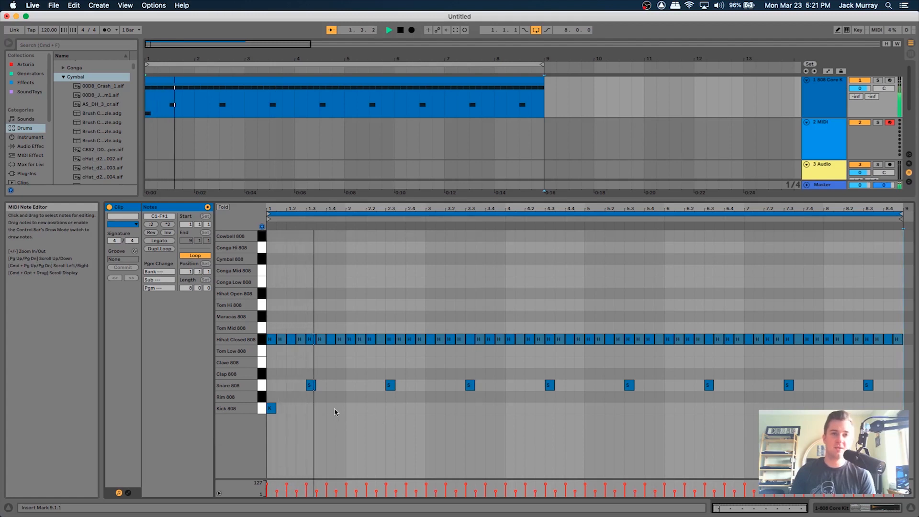
# Step: Add Kick 808 notes on the last eighth of bar 1 and on beat 2 of bar 2, checking them during playback
pyautogui.doubleClick(333, 409)
pyautogui.doubleClick(352, 411)
pyautogui.press('space')
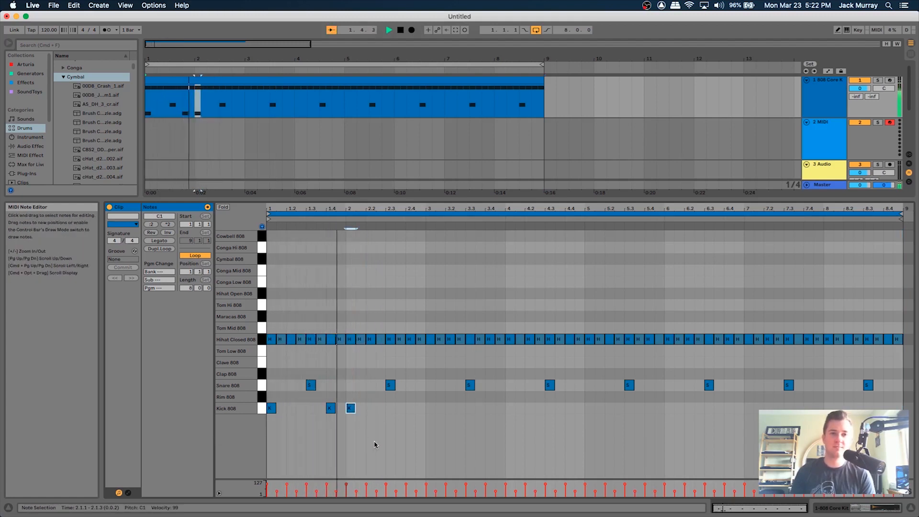
pyautogui.moveTo(330, 408); pyautogui.dragTo(340, 409)
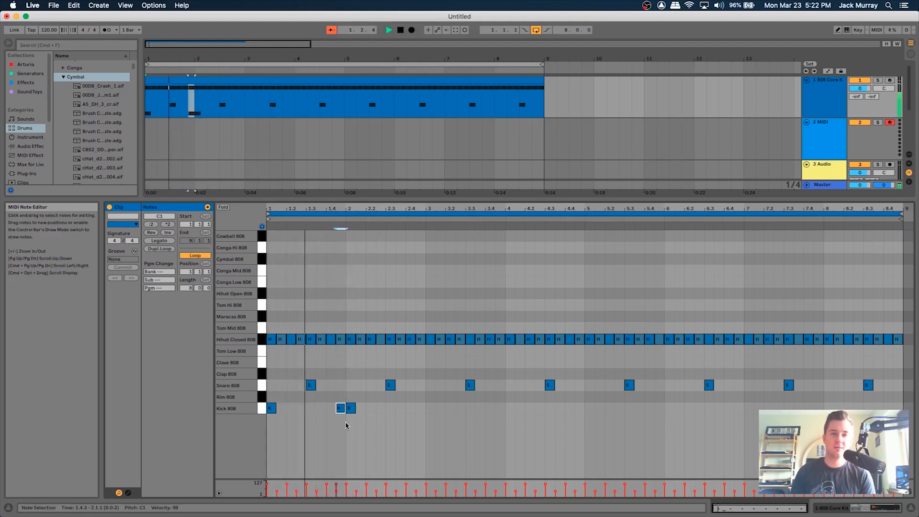
pyautogui.doubleClick(349, 409)
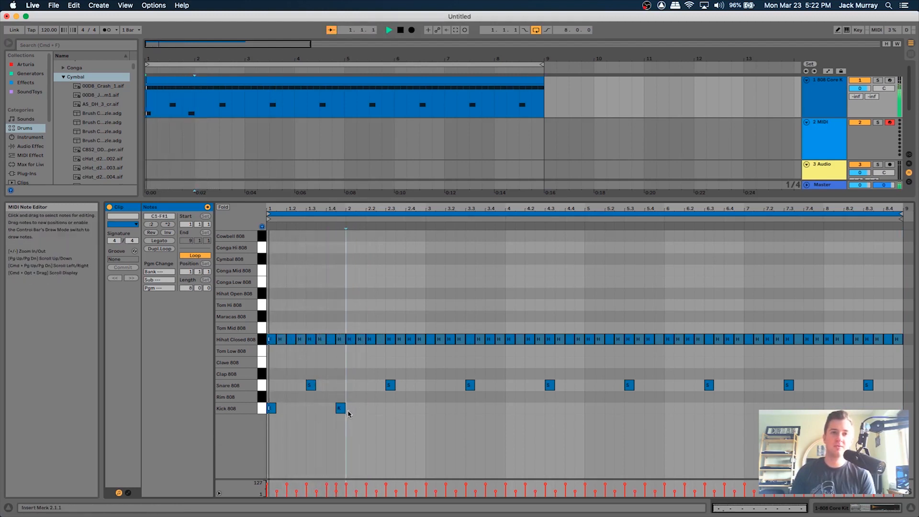
pyautogui.doubleClick(372, 411)
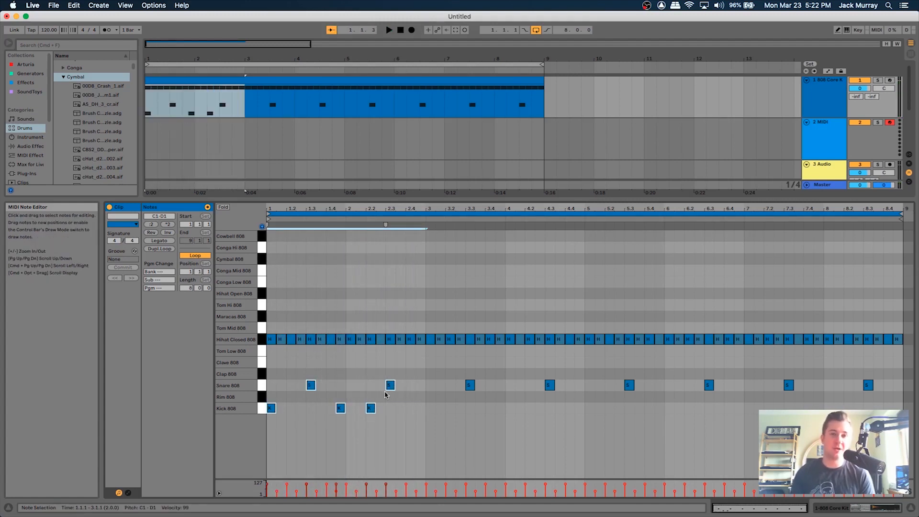
# Step: Duplicate the two-bar kick and snare pattern across bars 3 to 8, and play the beat back
pyautogui.press('super+d')
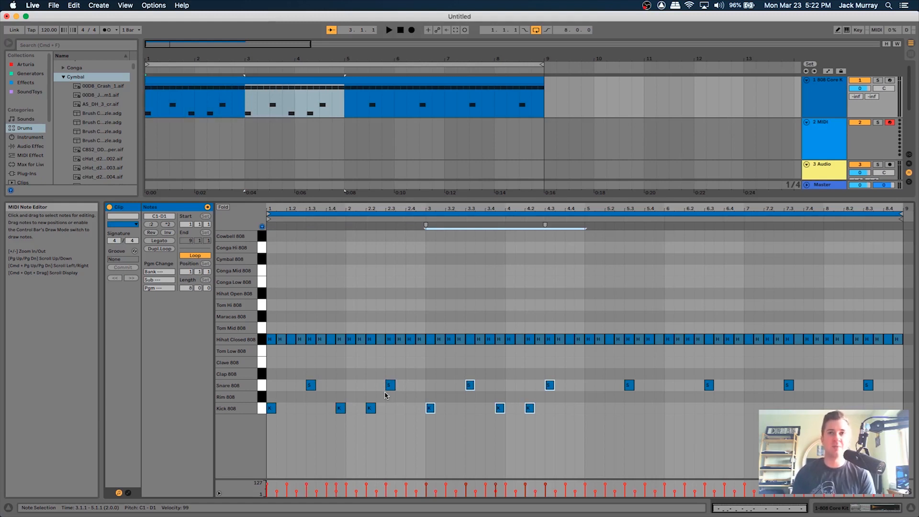
pyautogui.press('super+d')
pyautogui.press('super+d')
pyautogui.press('space')
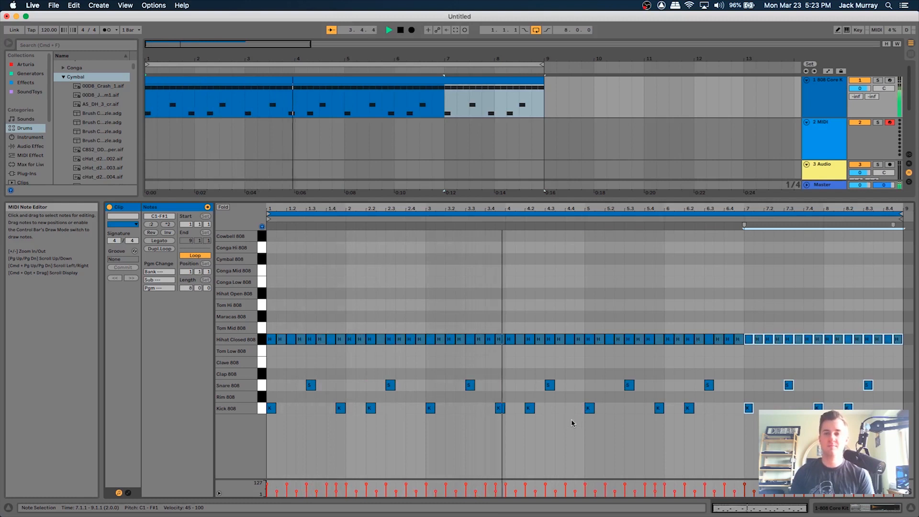
pyautogui.press('space')
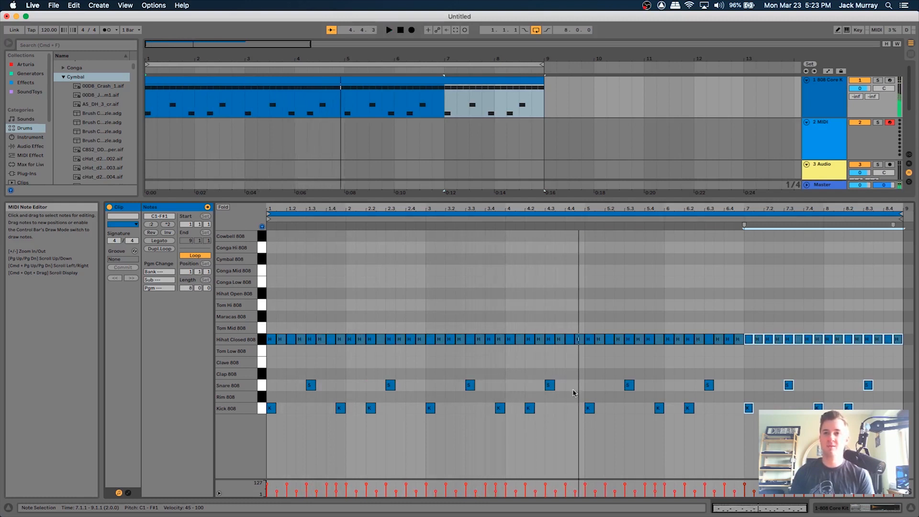
# Step: Add an extra Snare 808 note at 4.4.3, on the last eighth of bar 4
pyautogui.doubleClick(569, 385)
pyautogui.press('space')
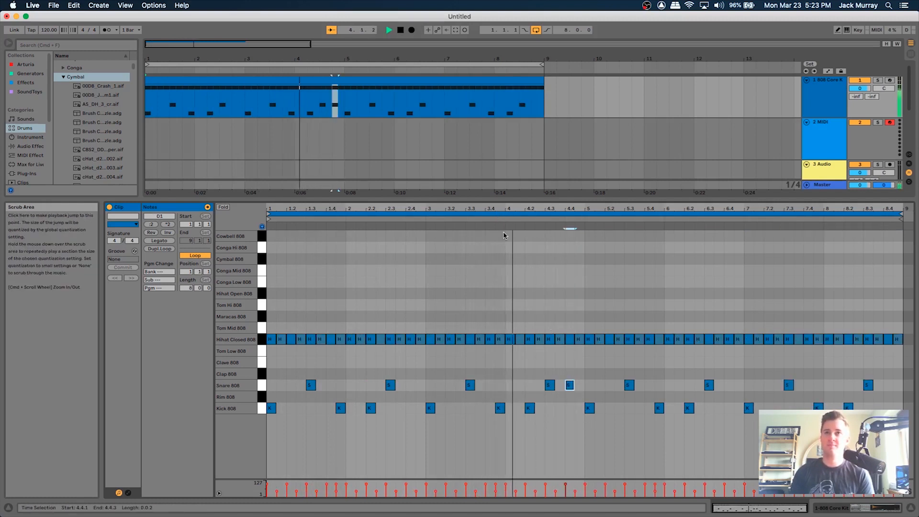
pyautogui.press('space')
pyautogui.moveTo(569, 384); pyautogui.dragTo(578, 386)
pyautogui.click(555, 410)
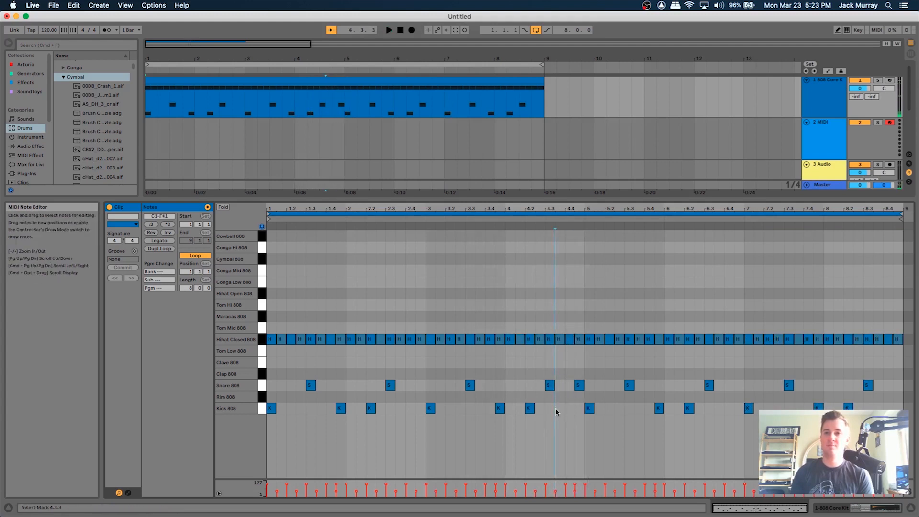
# Step: Add a Kick 808 note at 4.3.3 in bar 4 and audition the fill
pyautogui.press('space')
pyautogui.press('space')
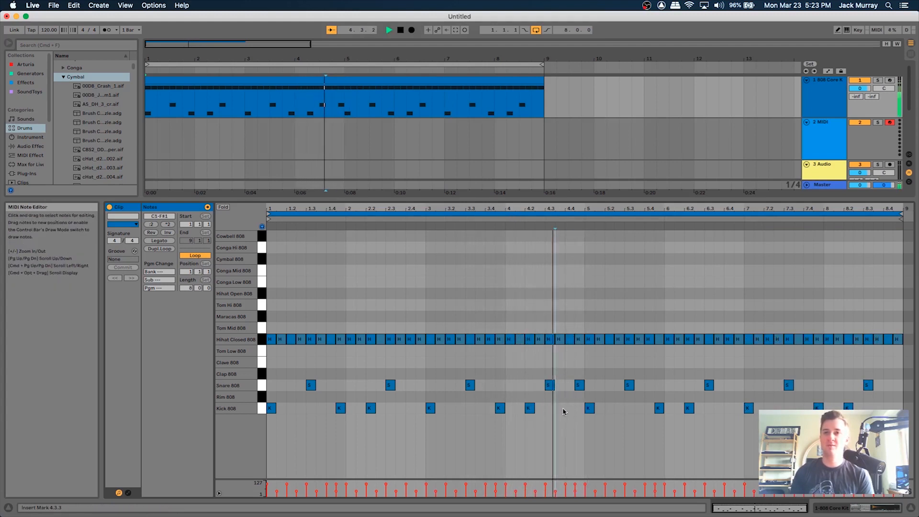
pyautogui.doubleClick(559, 408)
pyautogui.click(493, 221)
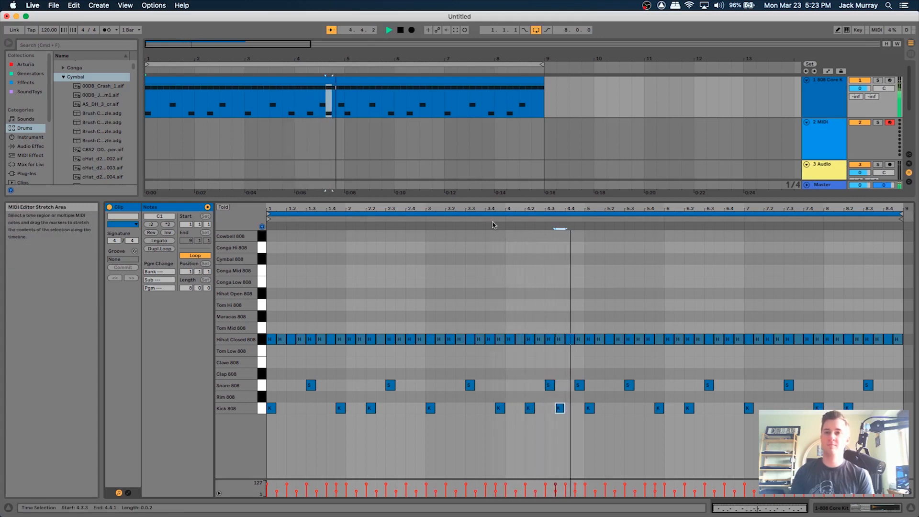
# Step: Copy the bar 4 kick and snare fill to bar 8, shrink the note editor's height, and stop playback
pyautogui.moveTo(582, 351); pyautogui.dragTo(509, 424)
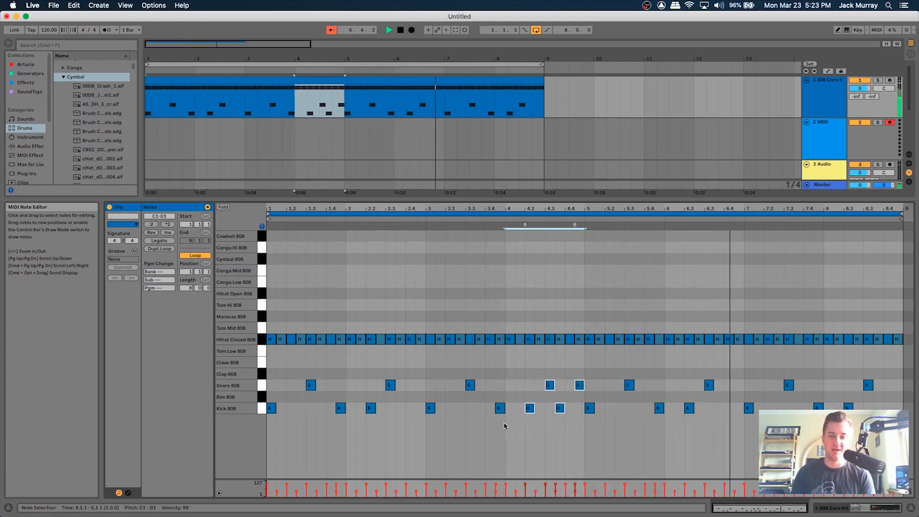
pyautogui.click(824, 373)
pyautogui.press('super+v')
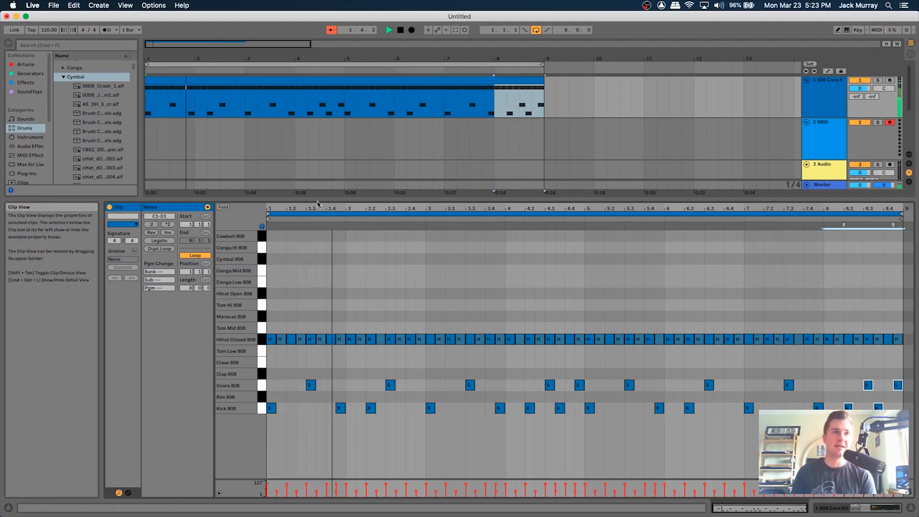
pyautogui.moveTo(313, 206); pyautogui.dragTo(335, 322)
pyautogui.press('space')
# Step: Show the 808 Core Kit track's devices and add a Compressor audio effect after the drum rack
pyautogui.click(26, 119)
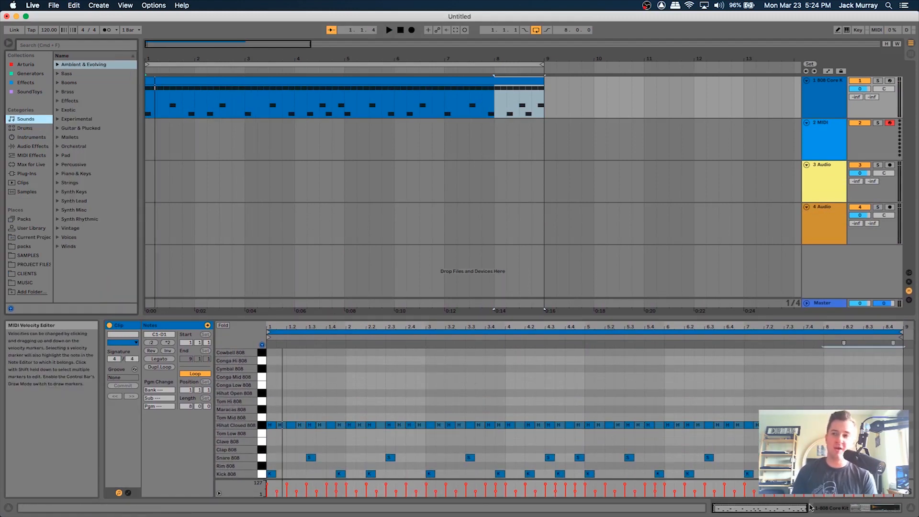
pyautogui.click(831, 509)
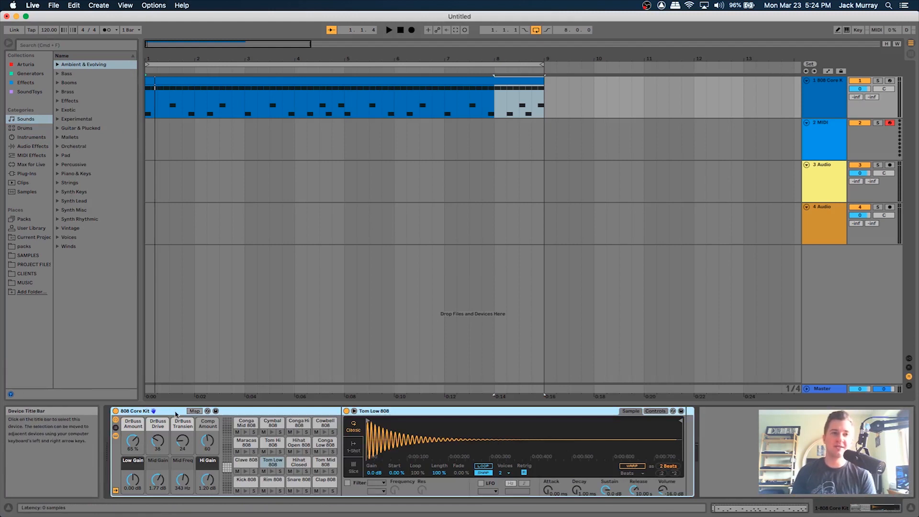
pyautogui.click(33, 146)
pyautogui.moveTo(94, 132); pyautogui.dragTo(750, 427)
# Step: Play the beat and set the Compressor's threshold to about -28 dB
pyautogui.press('space')
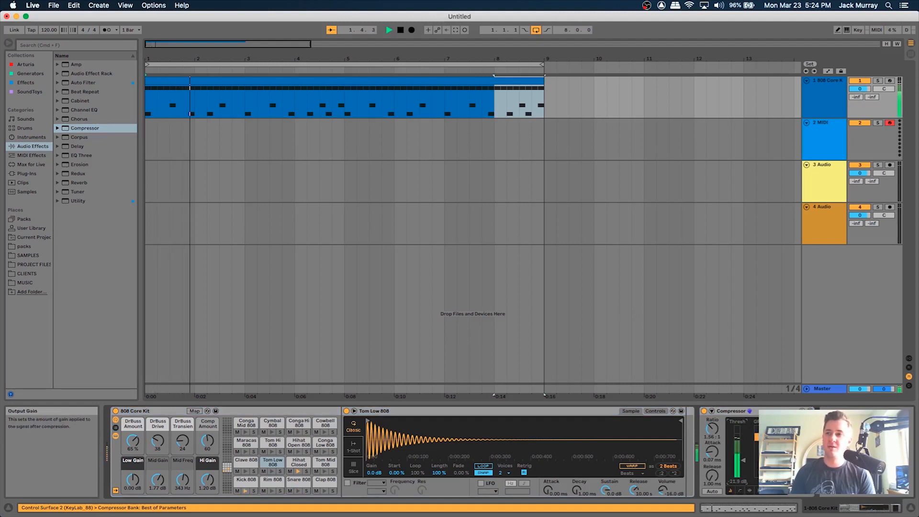
pyautogui.moveTo(744, 461); pyautogui.dragTo(744, 467)
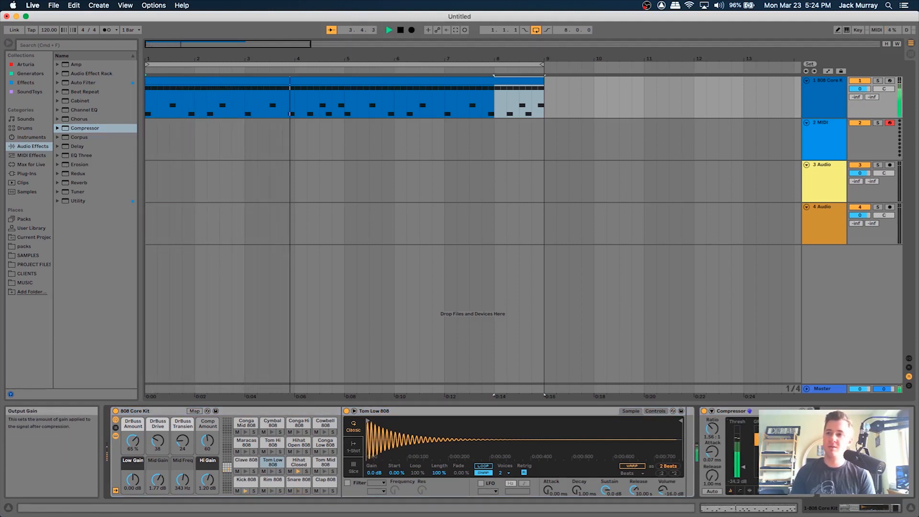
pyautogui.moveTo(744, 468); pyautogui.dragTo(744, 467)
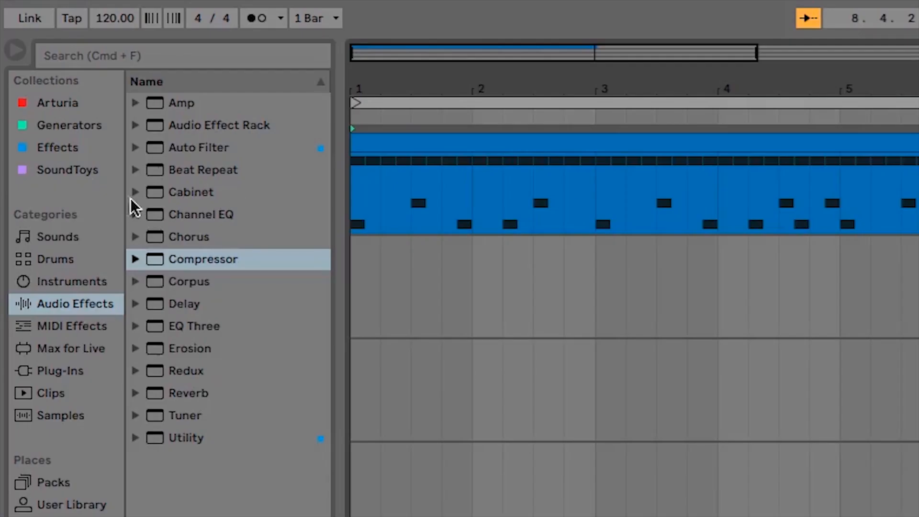
# Step: Load the Electric instrument onto the second, empty MIDI track
pyautogui.click(72, 287)
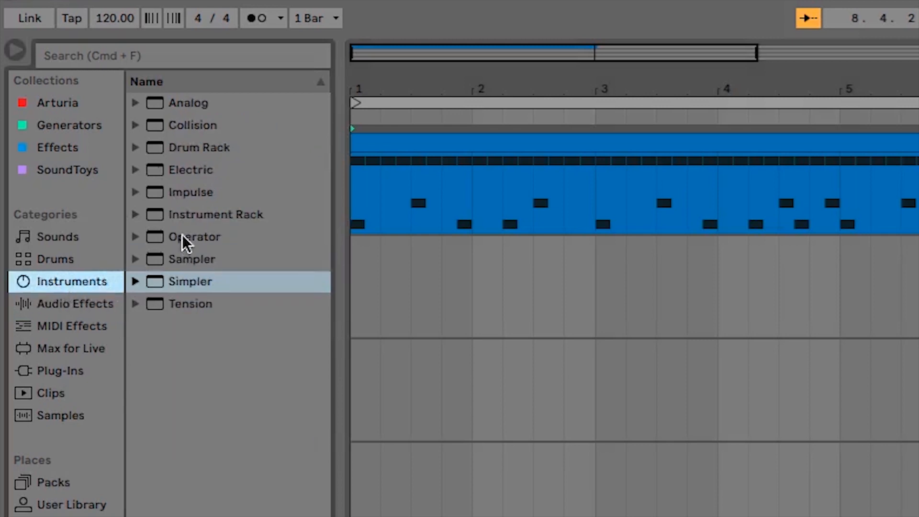
pyautogui.moveTo(194, 172); pyautogui.dragTo(918, 304)
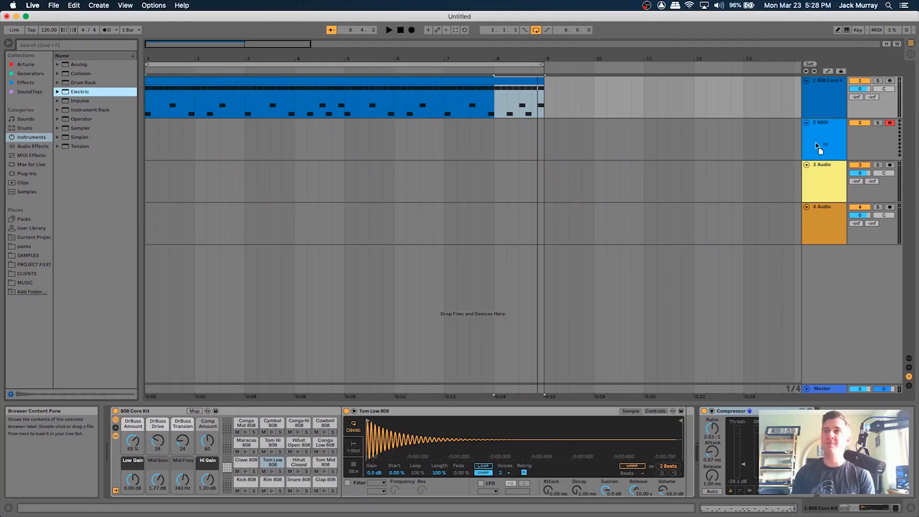
pyautogui.moveTo(818, 148); pyautogui.dragTo(819, 149)
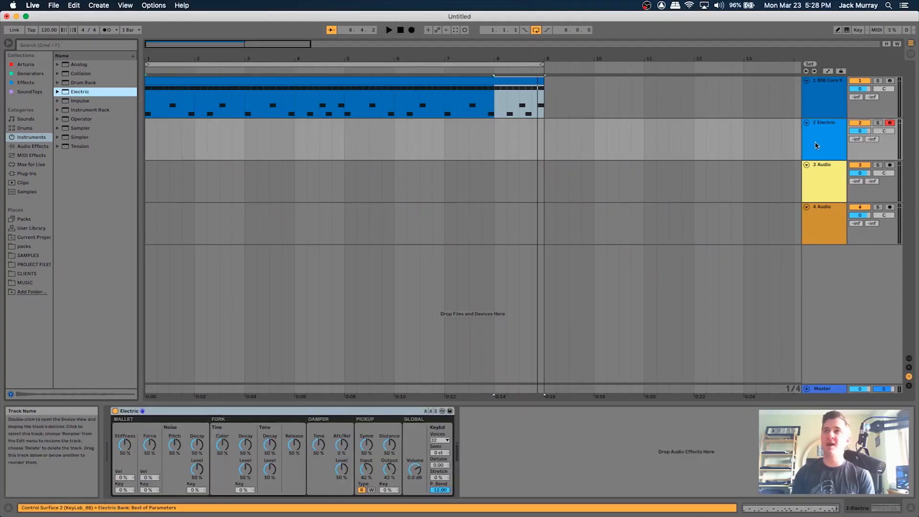
# Step: Expand the Electric instrument's preset categories and raise its volume to 2.0 dB
pyautogui.click(135, 170)
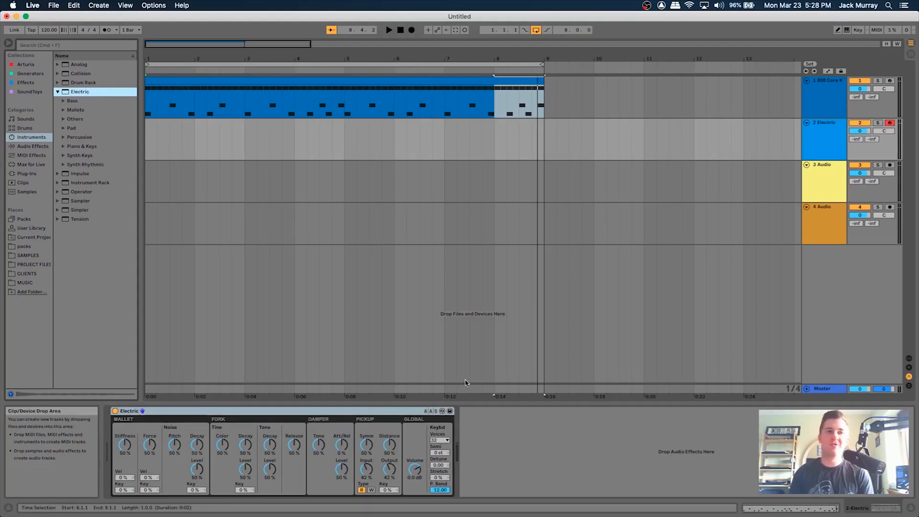
pyautogui.click(208, 413)
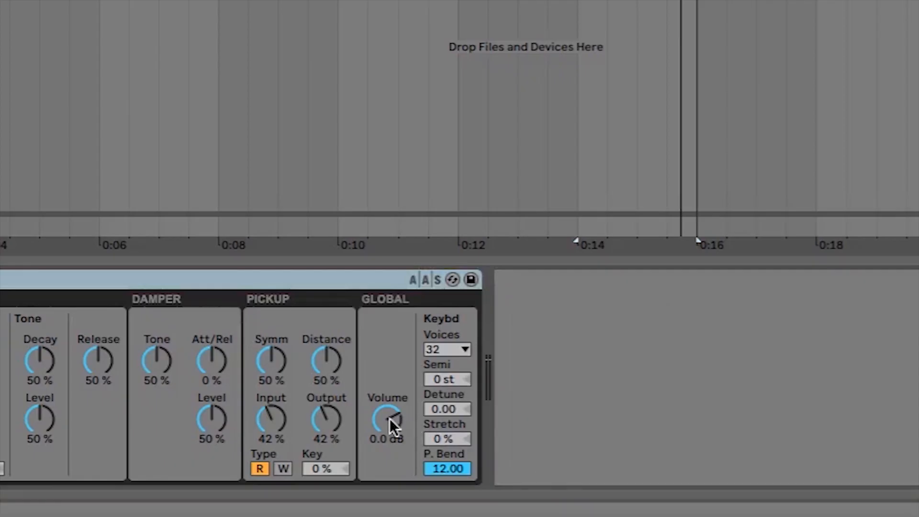
pyautogui.click(390, 420)
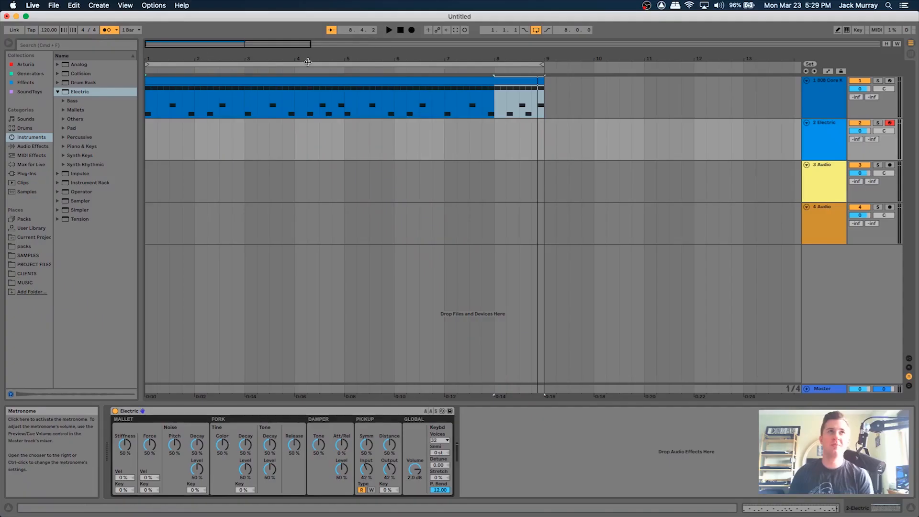
# Step: Record chords on the Electric track in bars 5 to 8 with the metronome on, and delete the clip's empty first four bars
pyautogui.click(411, 30)
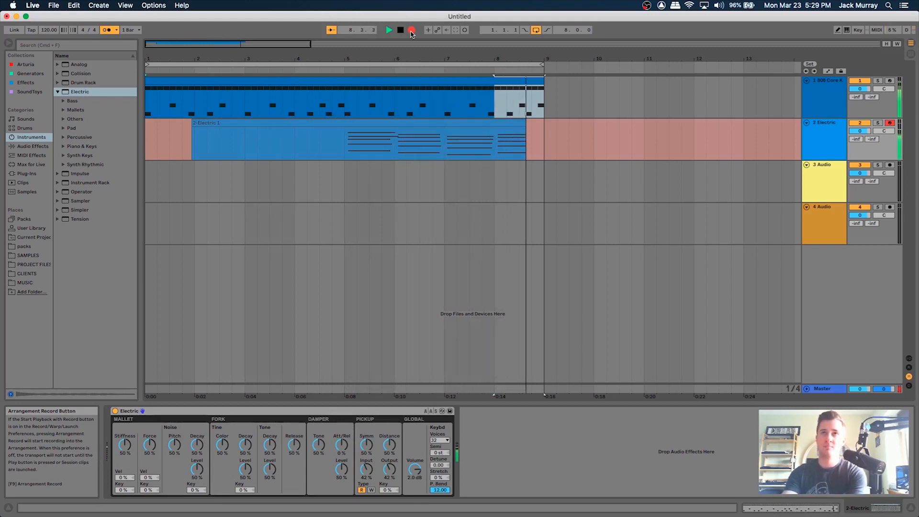
pyautogui.click(410, 31)
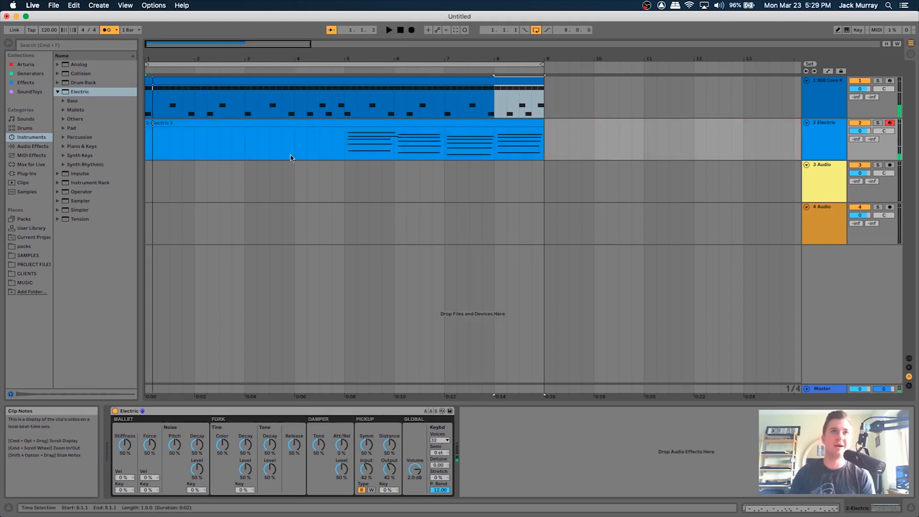
pyautogui.moveTo(347, 148); pyautogui.dragTo(116, 143)
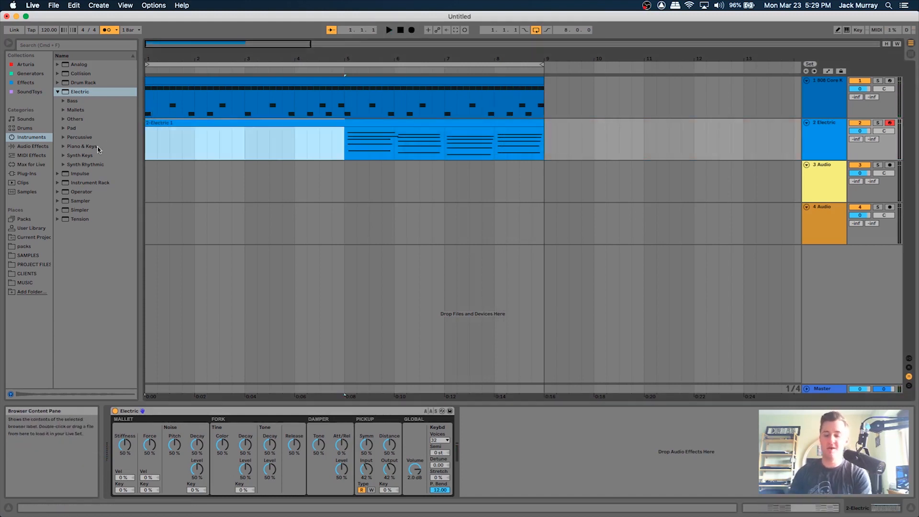
pyautogui.press('Delete')
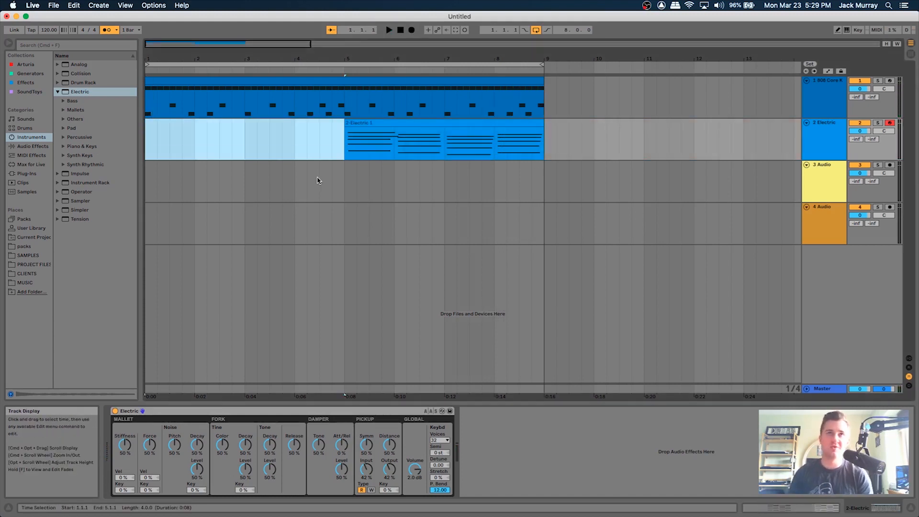
# Step: Open the recorded Electric clip in the note editor and examine the timing of its chord notes
pyautogui.doubleClick(369, 125)
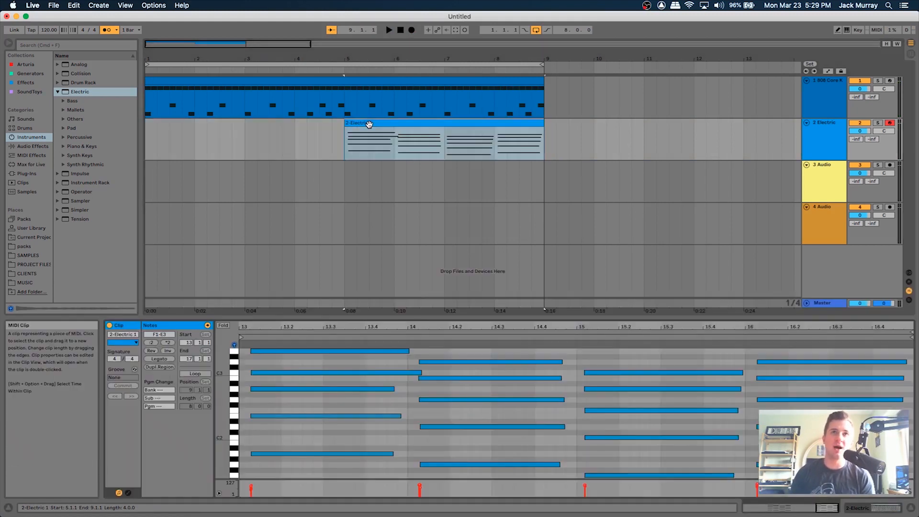
pyautogui.click(417, 373)
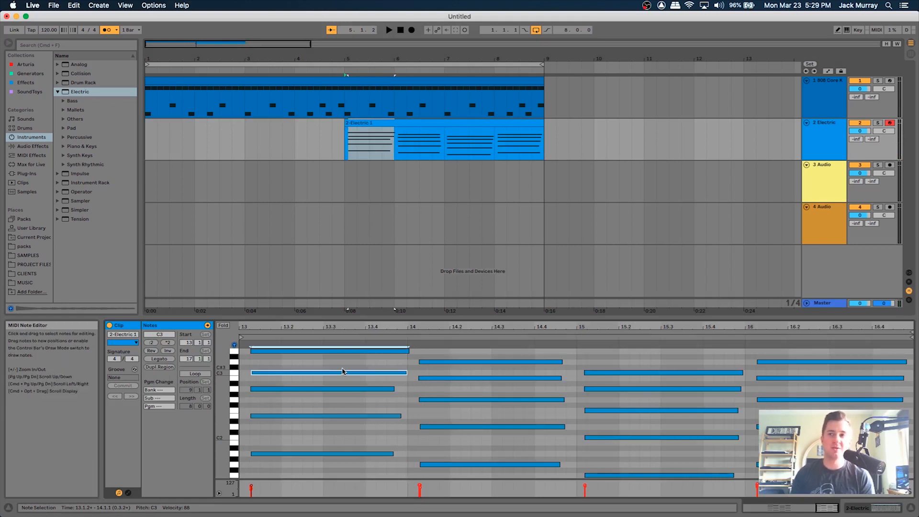
pyautogui.click(368, 401)
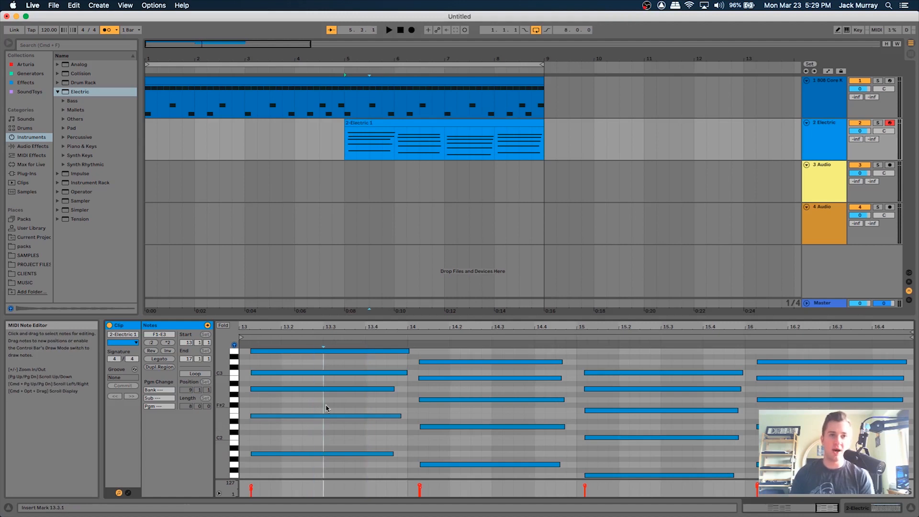
# Step: Quantize the start and end of all notes in the Electric clip to 1/4 at 100%
pyautogui.press('super+a')
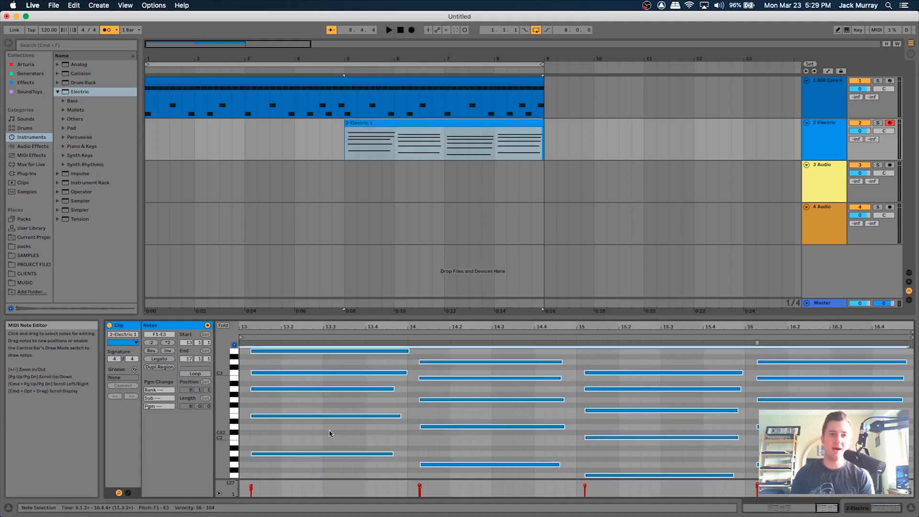
pyautogui.click(330, 434)
pyautogui.moveTo(248, 355); pyautogui.dragTo(853, 500)
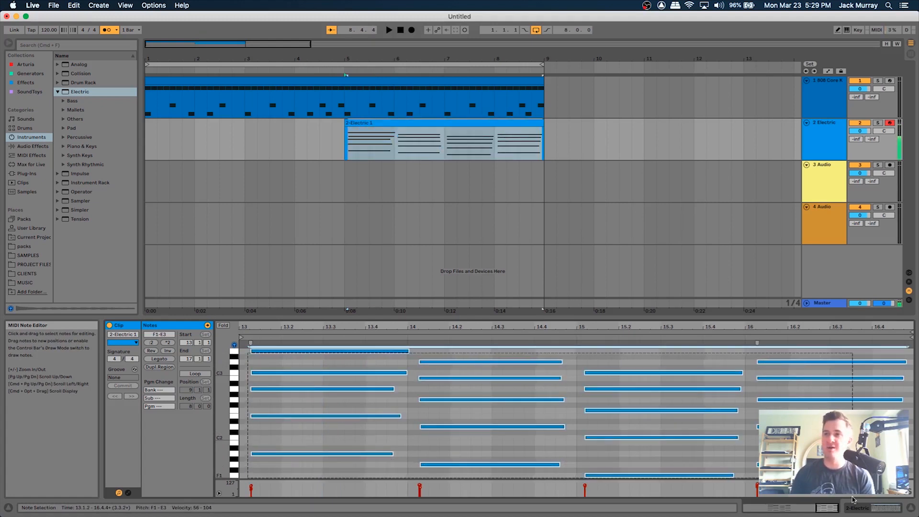
pyautogui.rightClick(446, 421)
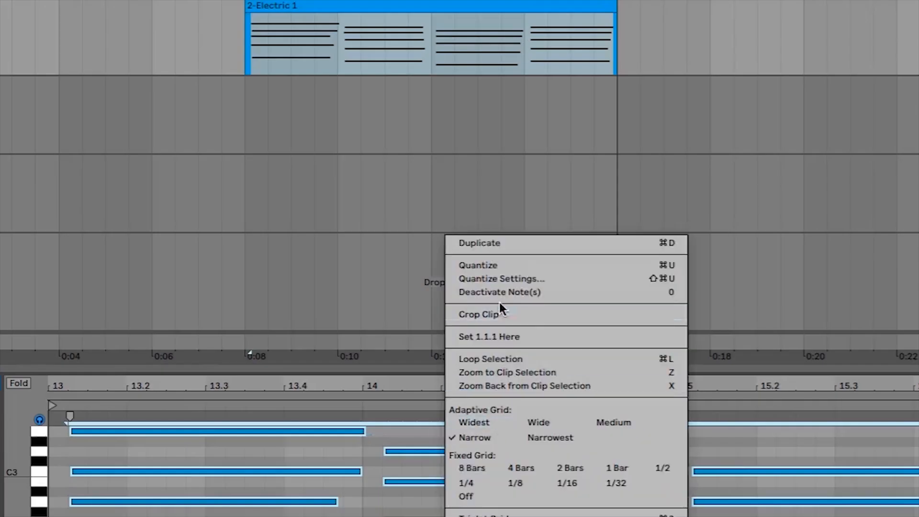
pyautogui.click(504, 276)
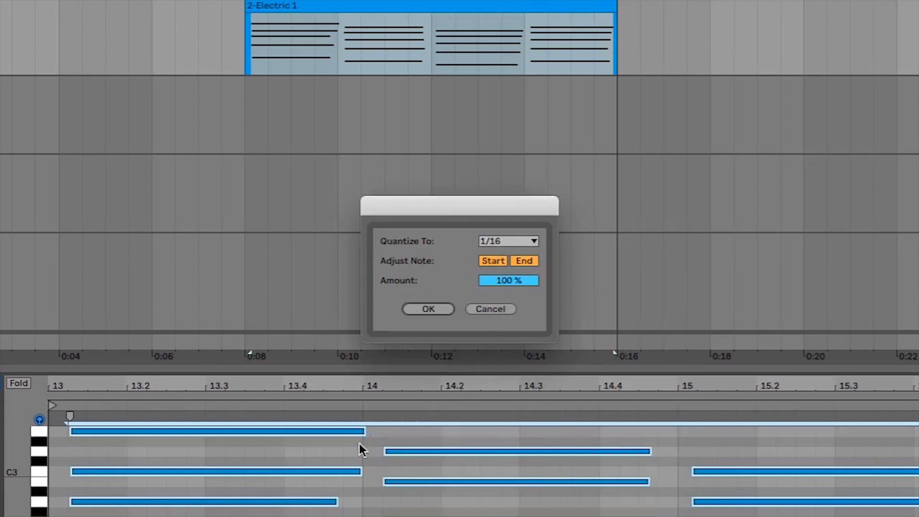
pyautogui.click(510, 240)
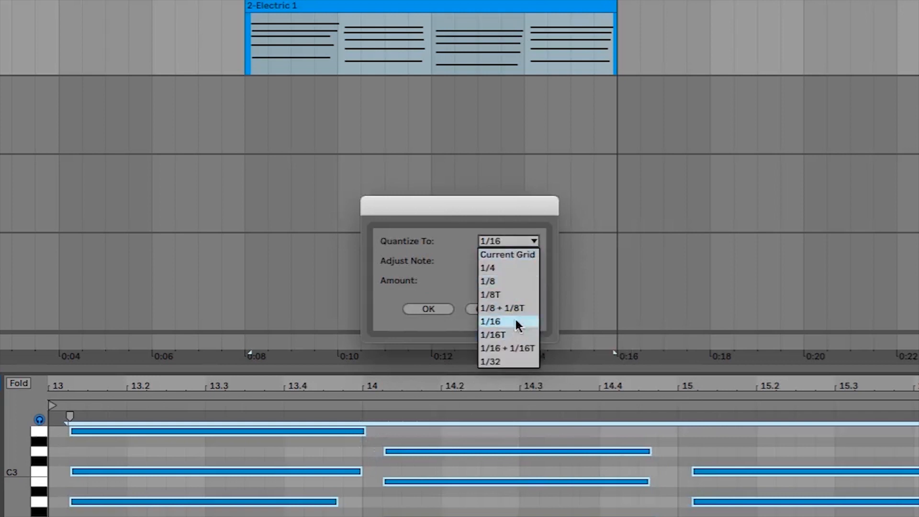
pyautogui.click(508, 268)
pyautogui.click(508, 243)
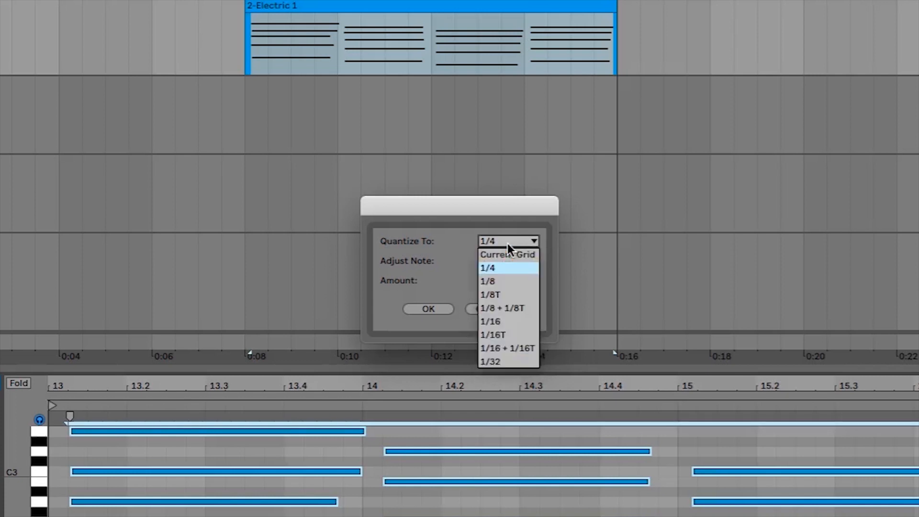
pyautogui.click(508, 268)
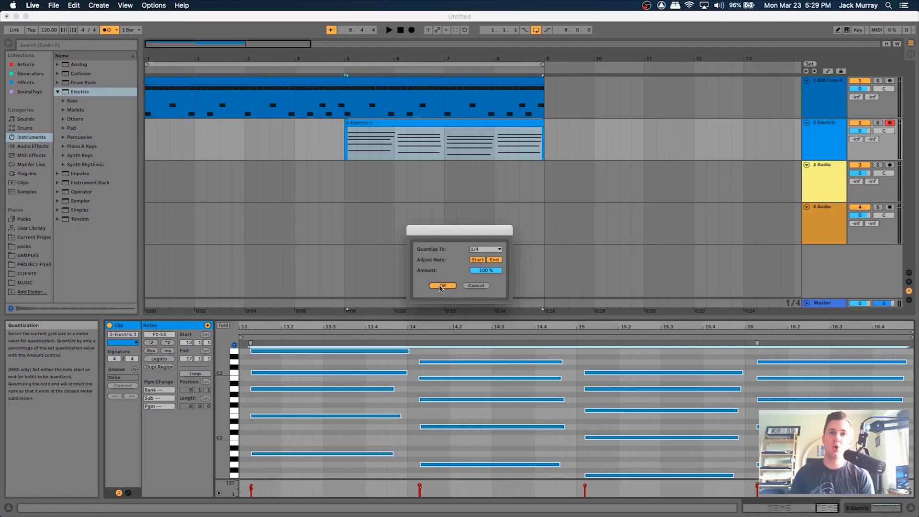
pyautogui.click(441, 286)
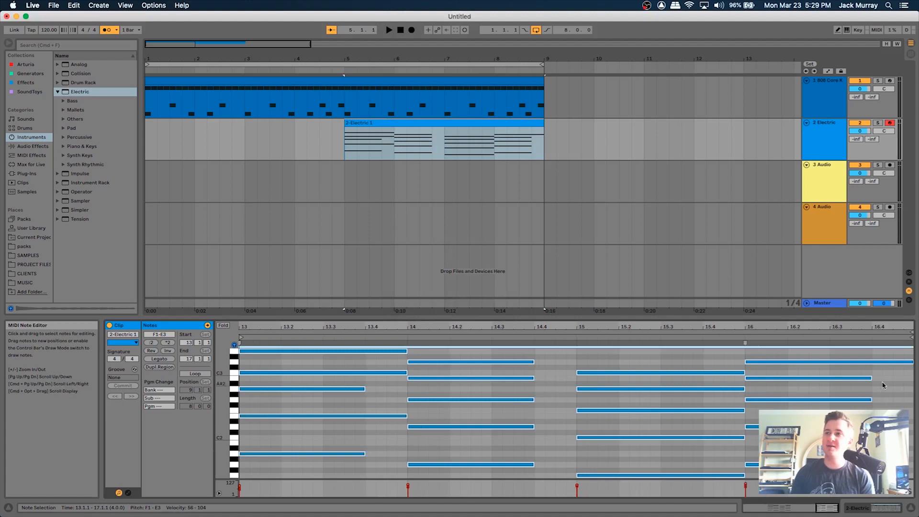
# Step: Lengthen the short chord notes in the Electric clip's first, second and fourth bars to reach the end of their bars
pyautogui.click(360, 436)
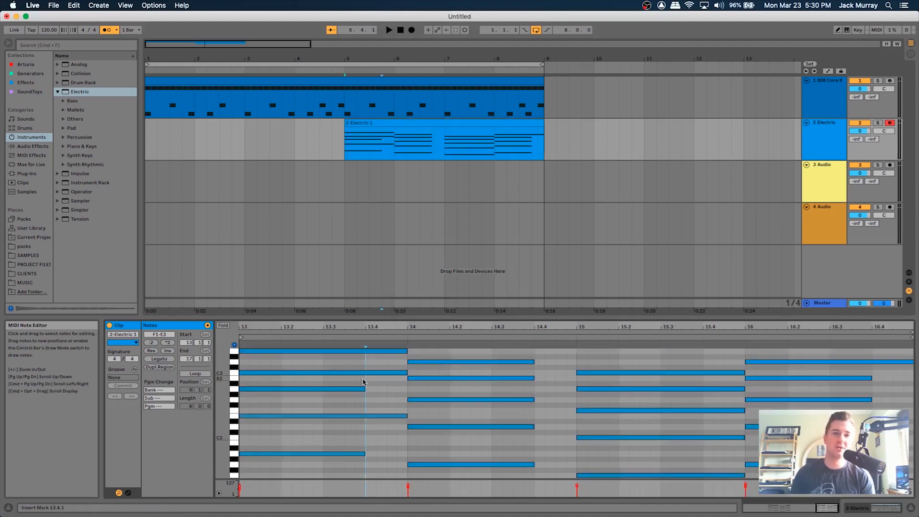
pyautogui.moveTo(365, 388); pyautogui.dragTo(401, 386)
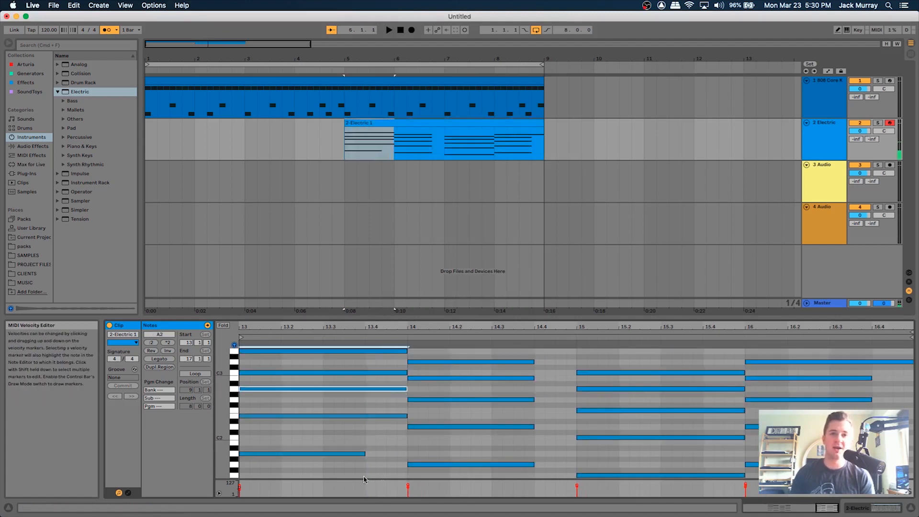
pyautogui.moveTo(365, 453); pyautogui.dragTo(406, 454)
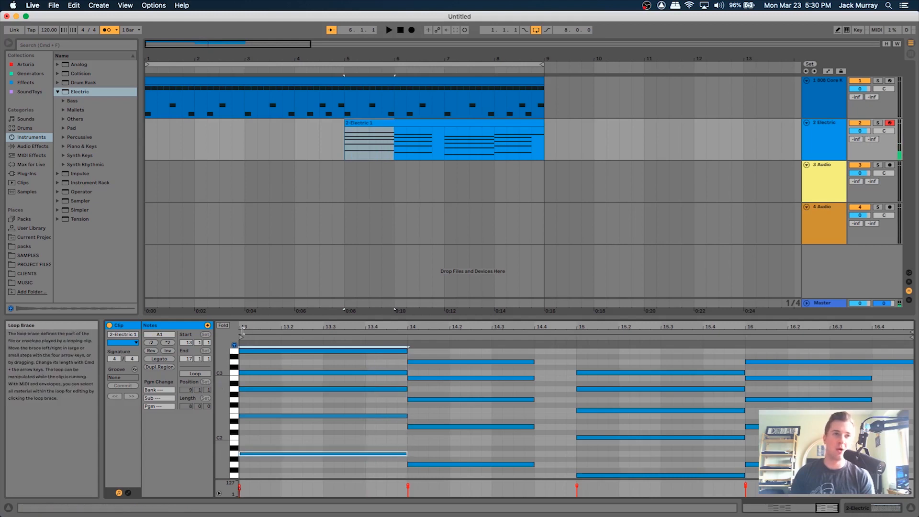
pyautogui.moveTo(504, 470); pyautogui.dragTo(578, 363)
pyautogui.click(846, 370)
pyautogui.moveTo(846, 470); pyautogui.dragTo(875, 362)
pyautogui.click(899, 389)
pyautogui.moveTo(893, 468)
pyautogui.mouseDown()
pyautogui.moveTo(872, 369)
pyautogui.moveTo(902, 381)
pyautogui.mouseUp()
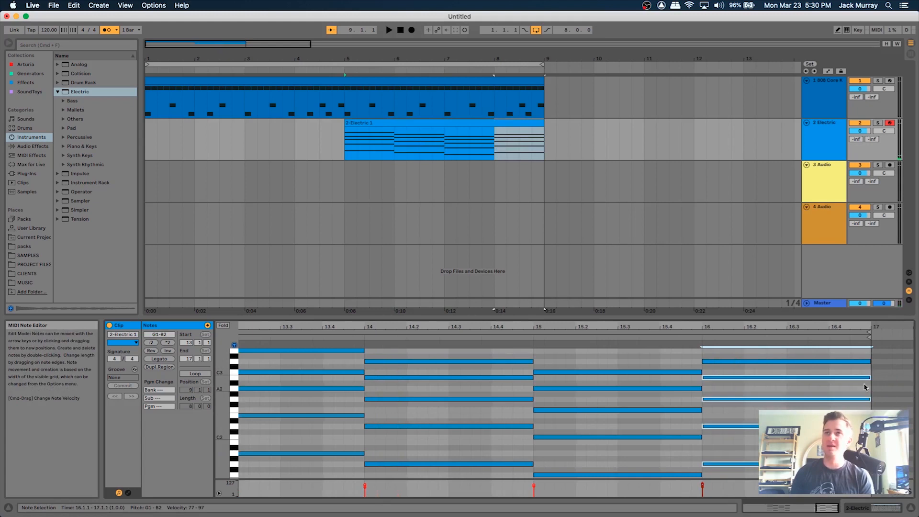
# Step: Play the arrangement from bar 5 to hear the quantized chords with the drums
pyautogui.click(347, 149)
pyautogui.press('space')
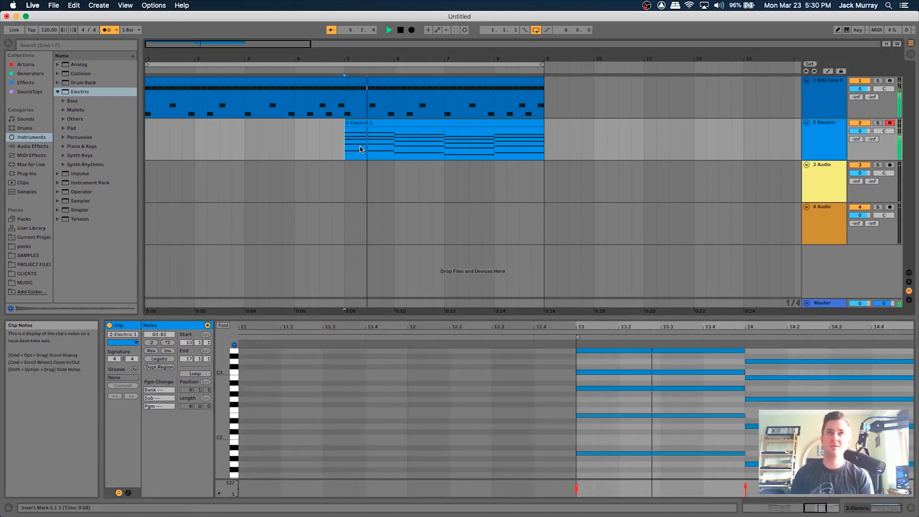
pyautogui.click(382, 180)
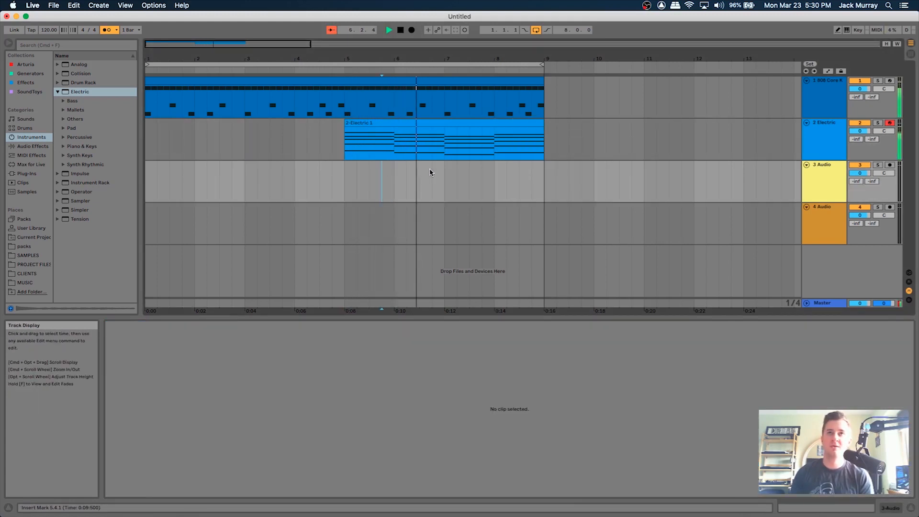
pyautogui.hscroll(1, 434, 163)
# Step: Copy the four-bar Electric chord clip to bar 1 of the same track
pyautogui.click(439, 125)
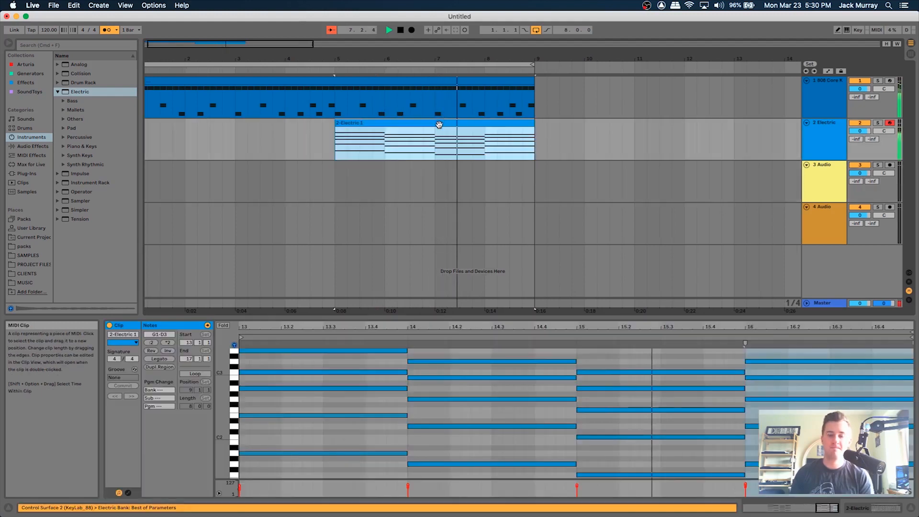
pyautogui.hscroll(-1, 395, 136)
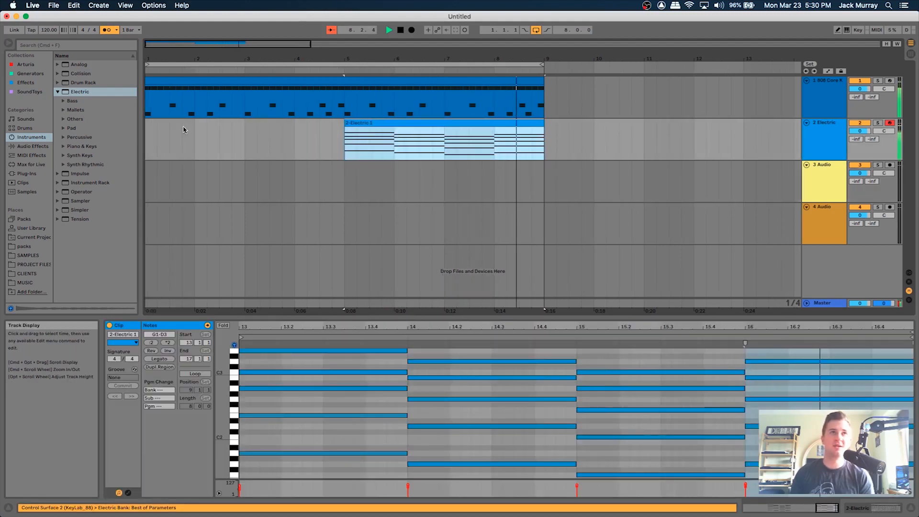
pyautogui.click(149, 134)
pyautogui.press('super+v')
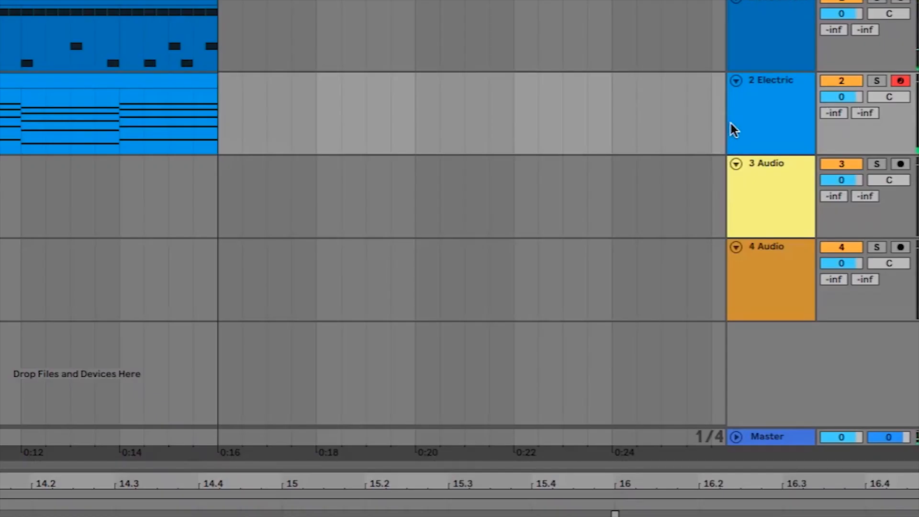
# Step: Duplicate the Electric track and remove the Electric instrument from the duplicate
pyautogui.rightClick(811, 145)
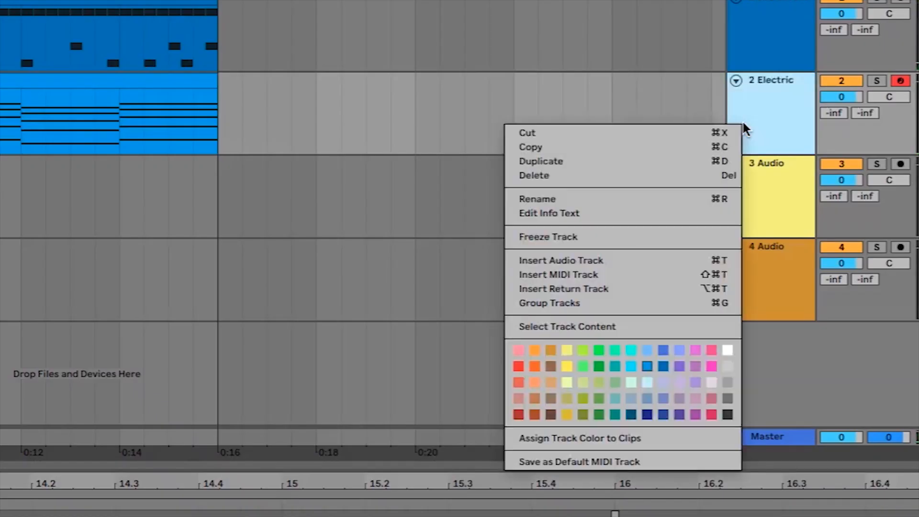
pyautogui.click(585, 161)
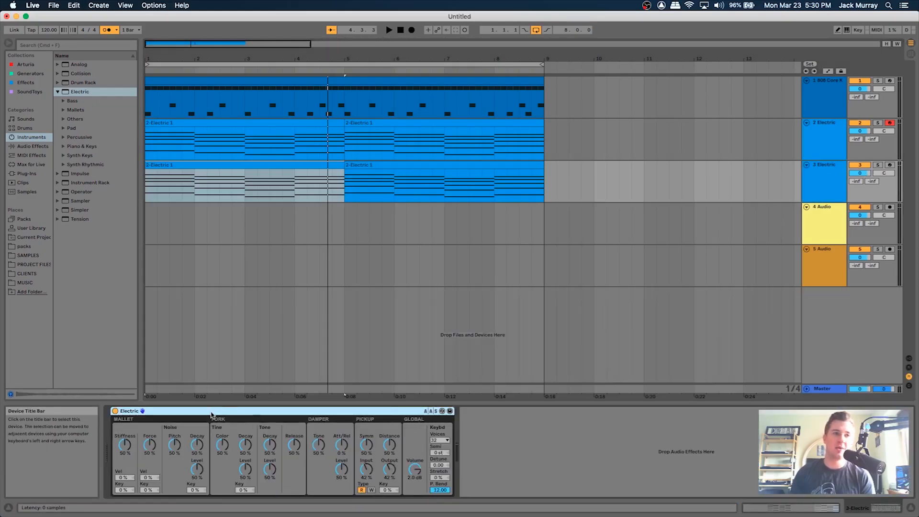
pyautogui.press('Delete')
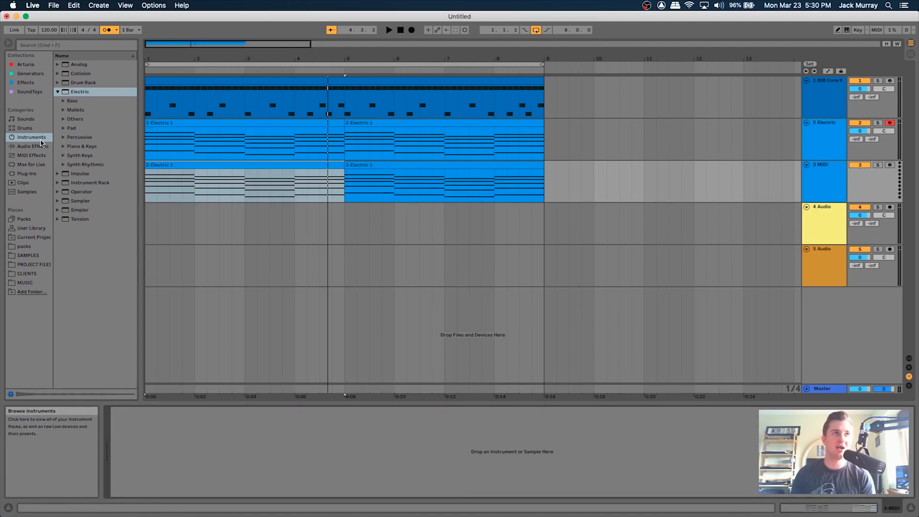
# Step: Load the Analog instrument onto the duplicated chord track
pyautogui.click(41, 139)
pyautogui.click(57, 91)
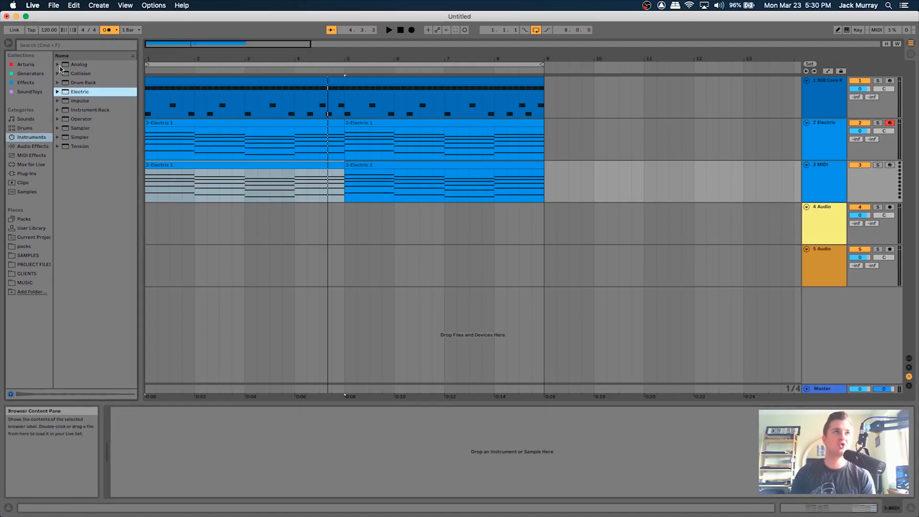
pyautogui.moveTo(73, 67); pyautogui.dragTo(588, 172)
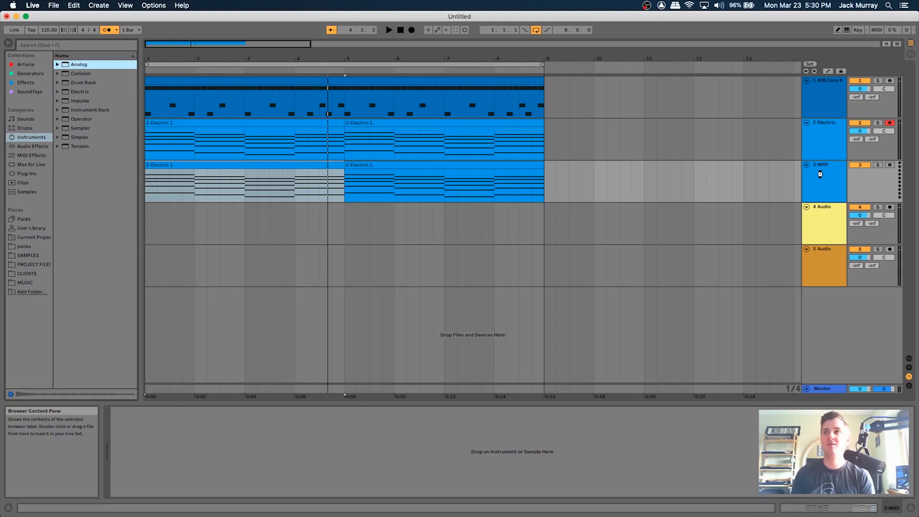
pyautogui.moveTo(820, 174); pyautogui.dragTo(820, 174)
# Step: Lower the Analog track's volume to -1.1 dB during playback and delete its clip in bars 1 to 4
pyautogui.press('space')
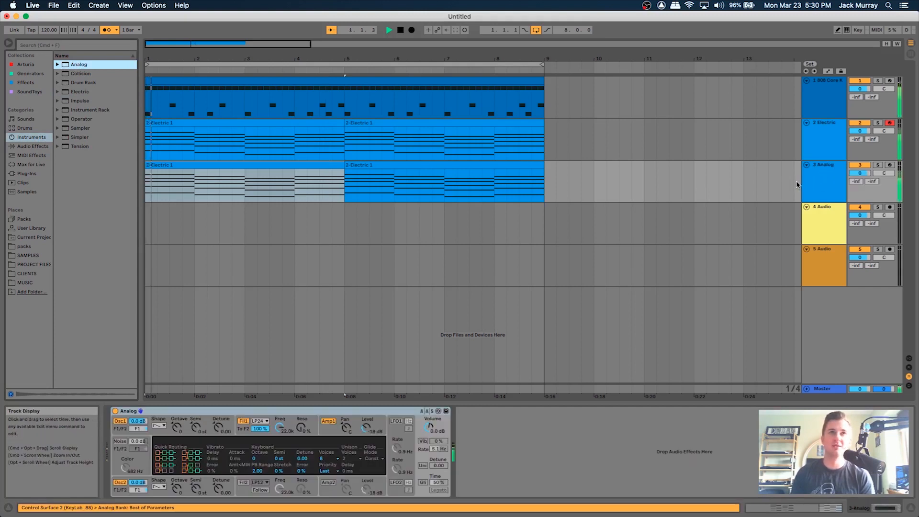
pyautogui.moveTo(860, 173); pyautogui.dragTo(860, 175)
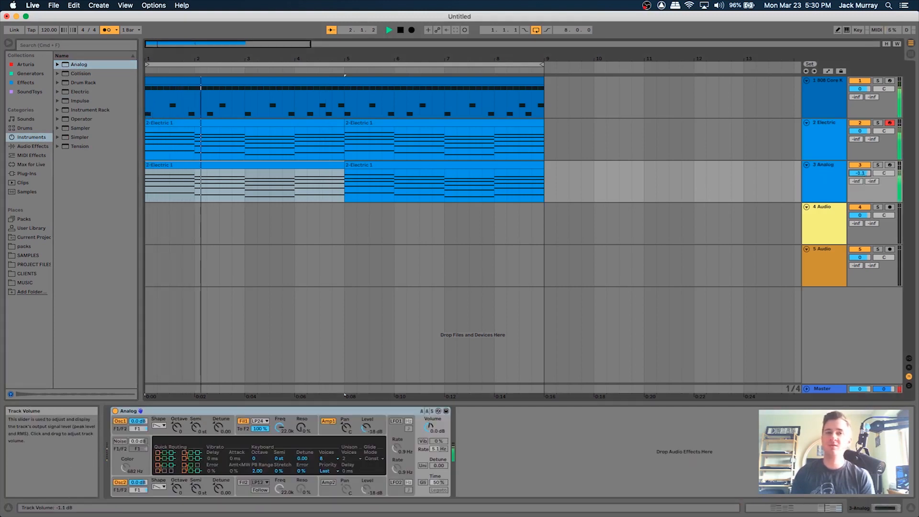
pyautogui.click(318, 166)
pyautogui.press('BackSpace')
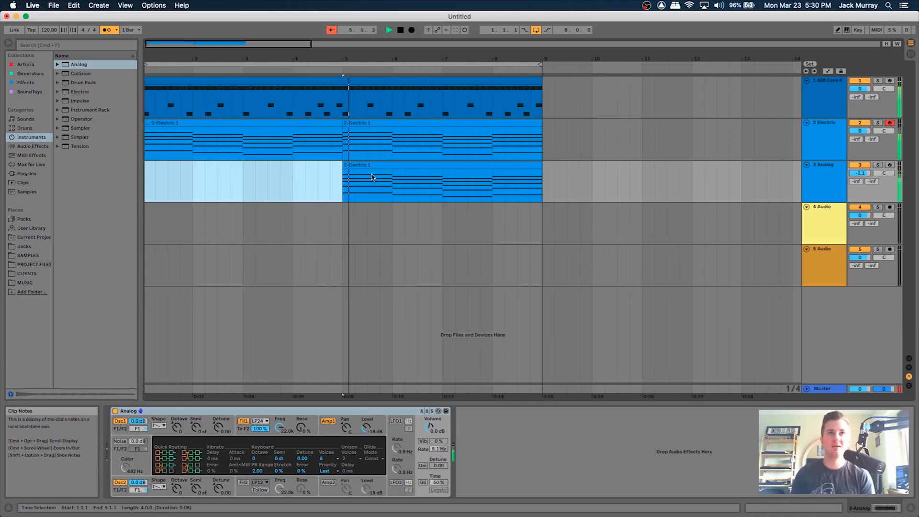
pyautogui.press('space')
# Step: Add an Auto Filter after Analog on the third track and switch it to low-pass
pyautogui.click(32, 137)
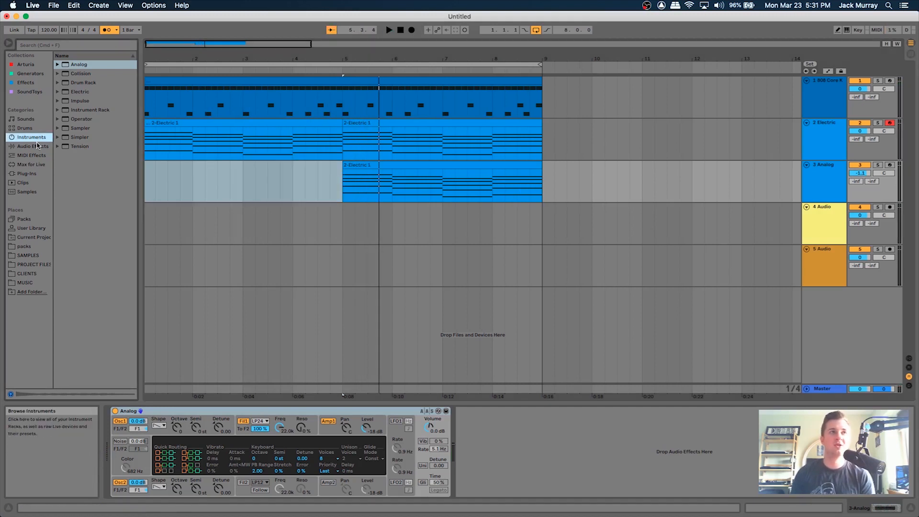
pyautogui.click(37, 146)
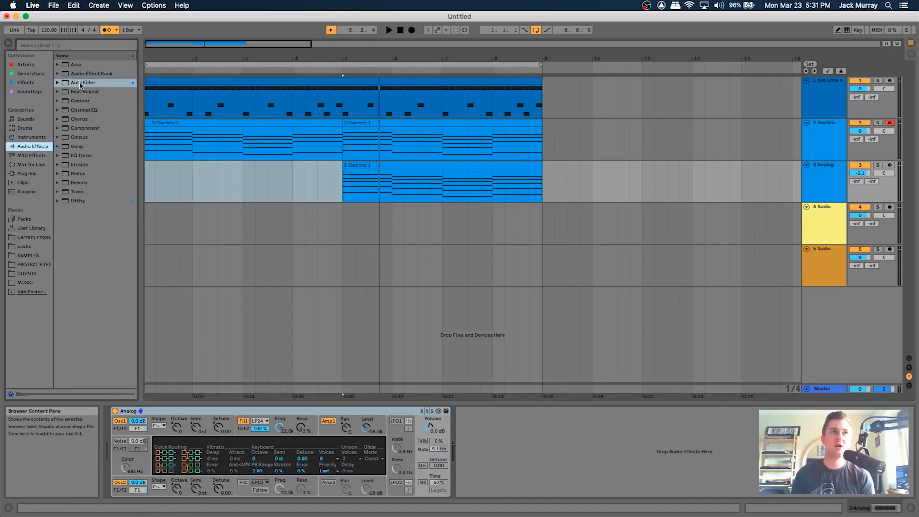
pyautogui.moveTo(80, 86); pyautogui.dragTo(481, 365)
pyautogui.moveTo(505, 427); pyautogui.dragTo(502, 427)
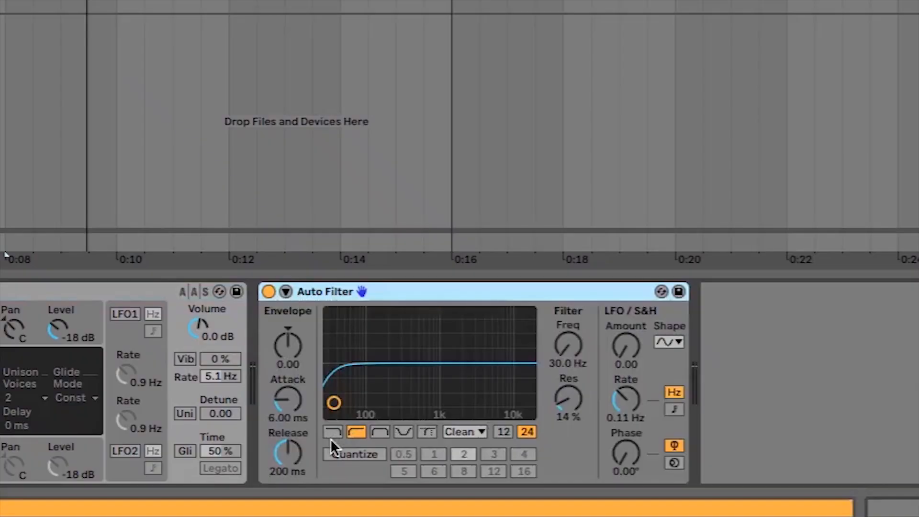
pyautogui.click(333, 433)
# Step: Adjust the Auto Filter while the track plays, ending at a 1.84 kHz cutoff and 25% resonance
pyautogui.moveTo(341, 404); pyautogui.dragTo(523, 391)
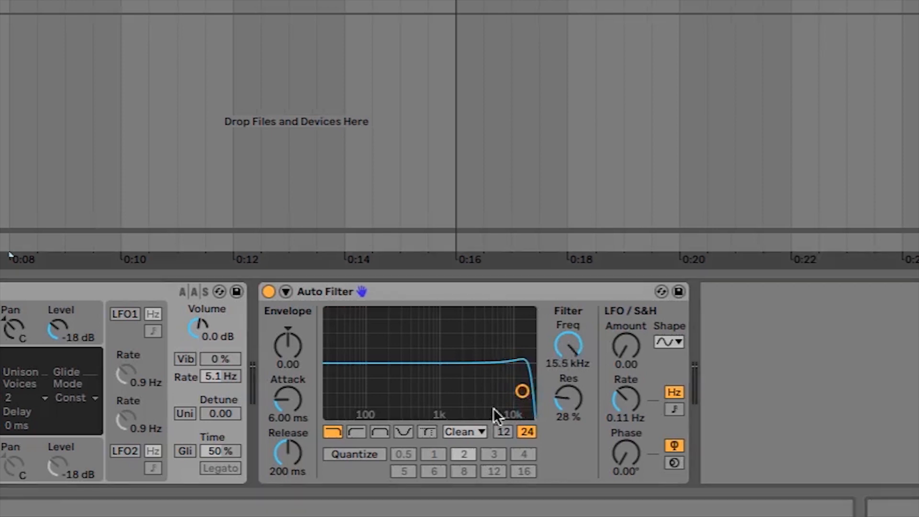
pyautogui.moveTo(521, 399); pyautogui.dragTo(505, 401)
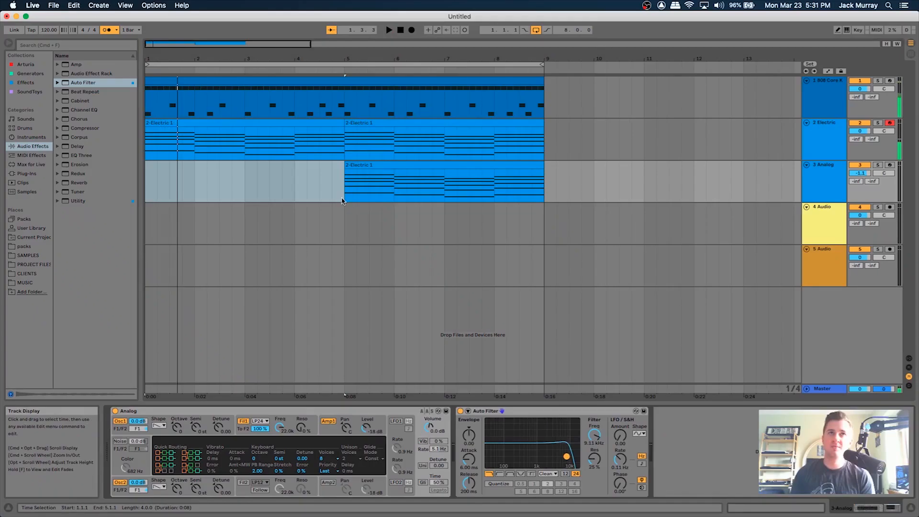
pyautogui.moveTo(146, 182); pyautogui.dragTo(333, 185)
pyautogui.click(332, 184)
pyautogui.press('space')
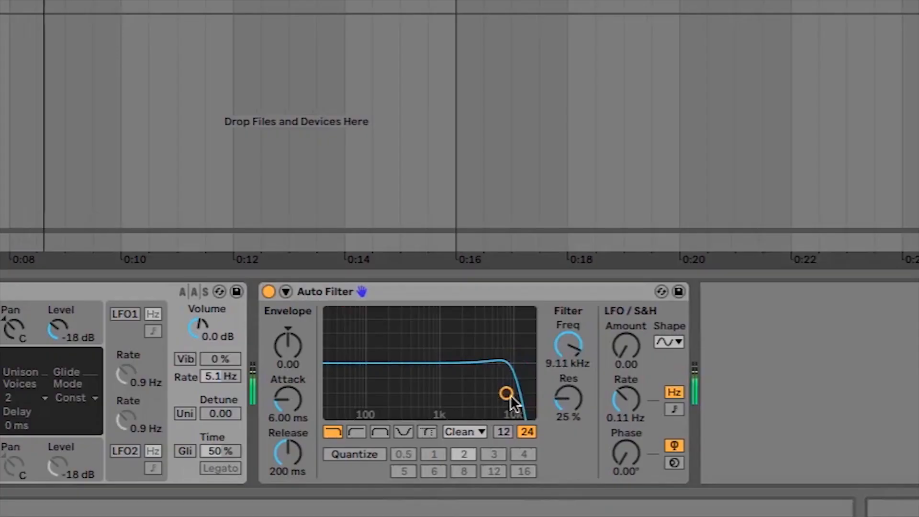
pyautogui.moveTo(567, 456); pyautogui.dragTo(553, 457)
pyautogui.moveTo(475, 395); pyautogui.dragTo(457, 393)
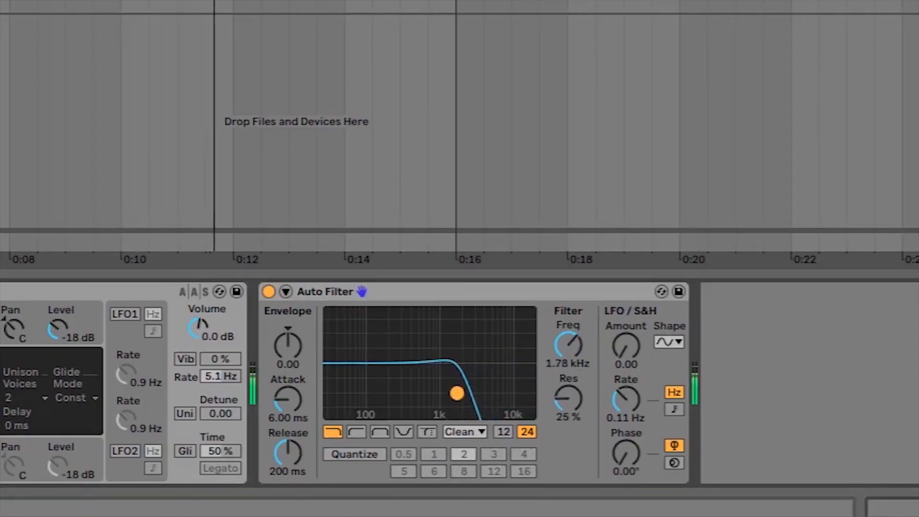
pyautogui.moveTo(457, 393); pyautogui.dragTo(458, 392)
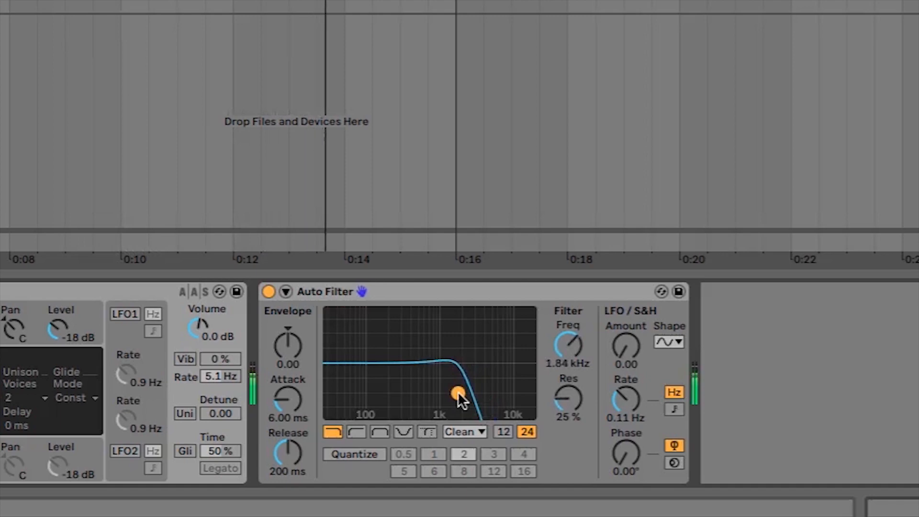
# Step: Sync the Auto Filter's LFO to the tempo, with an amount of 6.90 and a rate of 1/3
pyautogui.moveTo(402, 161); pyautogui.dragTo(199, 174)
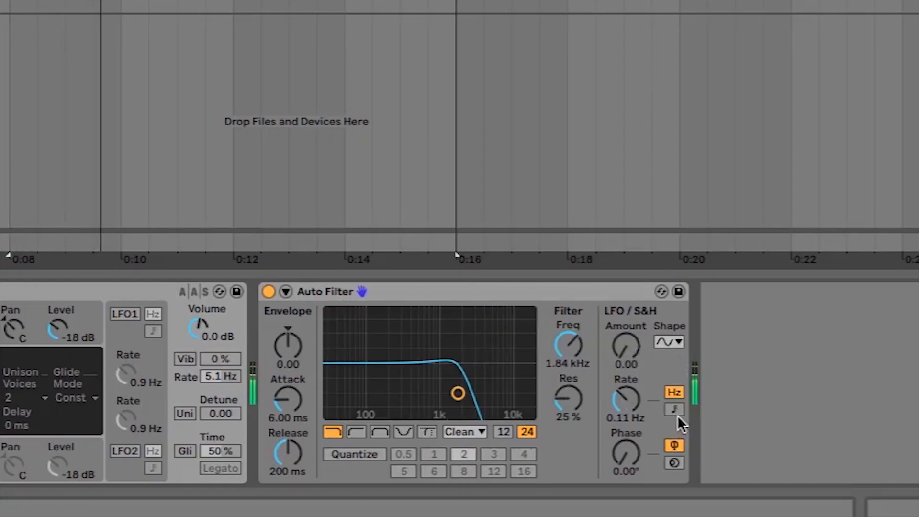
pyautogui.click(673, 411)
pyautogui.moveTo(631, 358); pyautogui.dragTo(621, 336)
pyautogui.moveTo(627, 415); pyautogui.dragTo(627, 400)
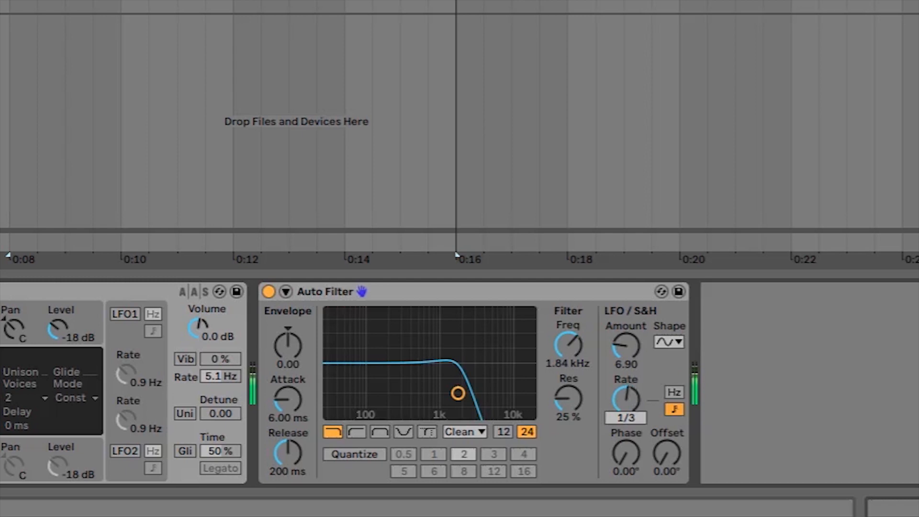
# Step: Set the Auto Filter's LFO amount to 4.76 and its synced rate to 1/4
pyautogui.moveTo(627, 347)
pyautogui.mouseDown()
pyautogui.moveTo(626, 323)
pyautogui.moveTo(628, 360)
pyautogui.mouseUp()
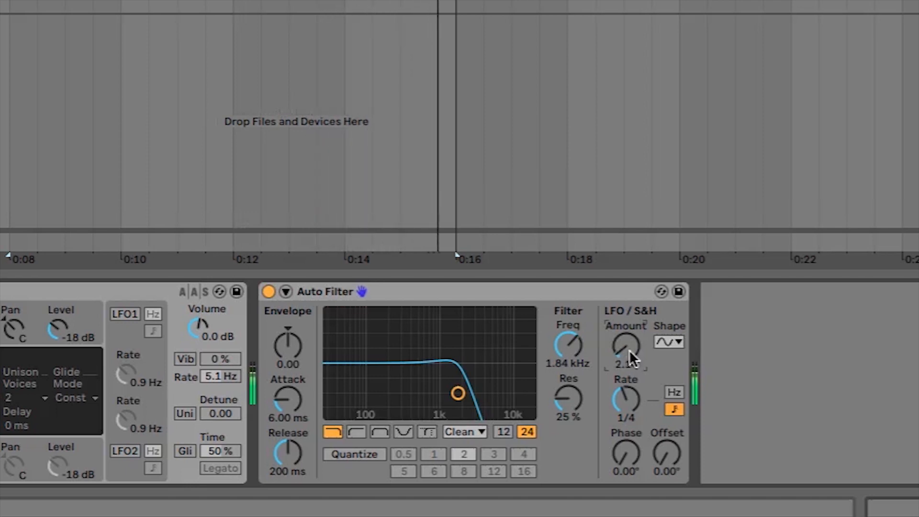
pyautogui.moveTo(629, 351); pyautogui.dragTo(630, 345)
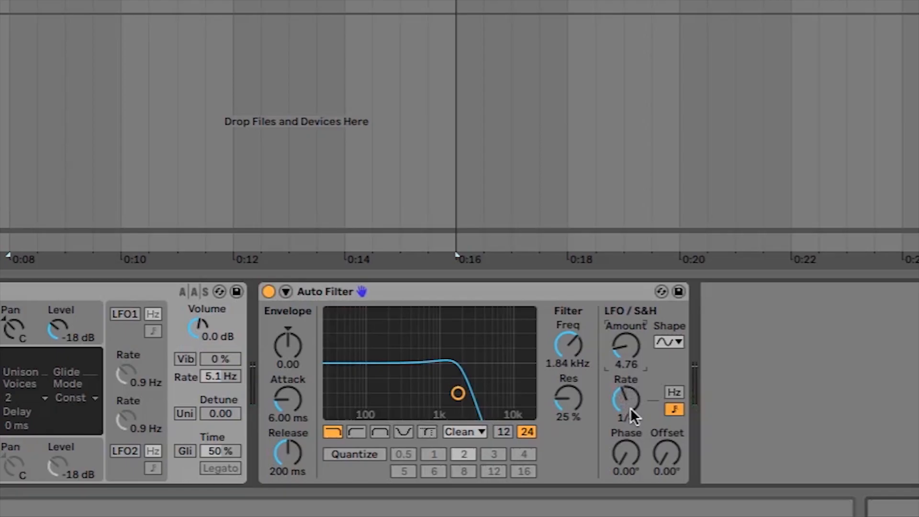
# Step: Display the automation of the Auto Filter's LFO rate and enlarge the Analog track's height
pyautogui.rightClick(630, 403)
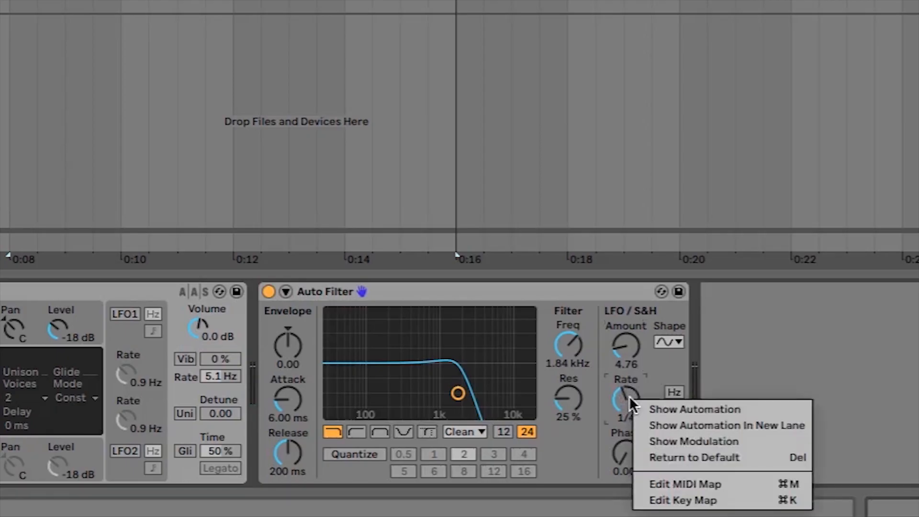
pyautogui.click(659, 411)
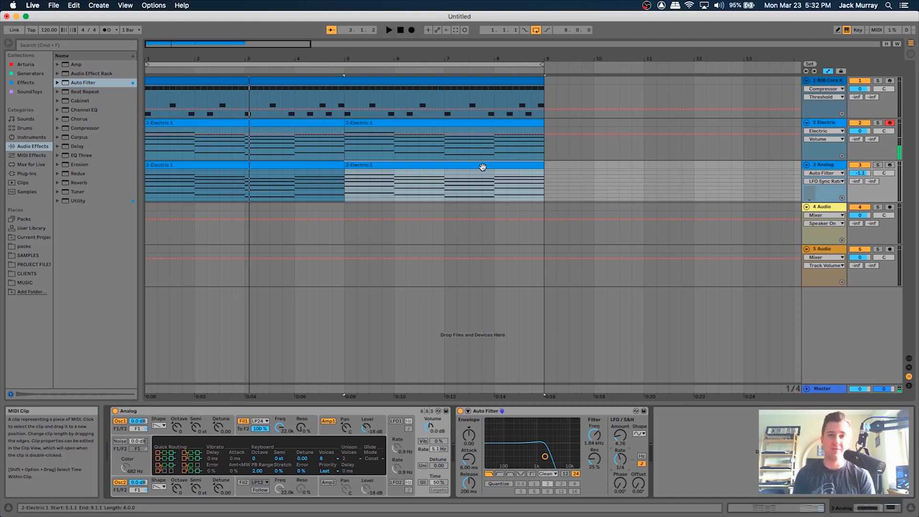
pyautogui.press('a')
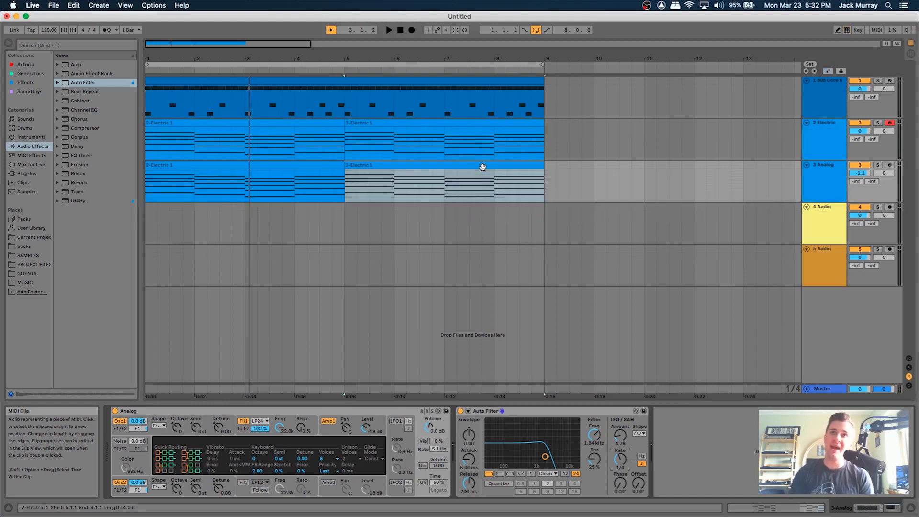
pyautogui.press('a')
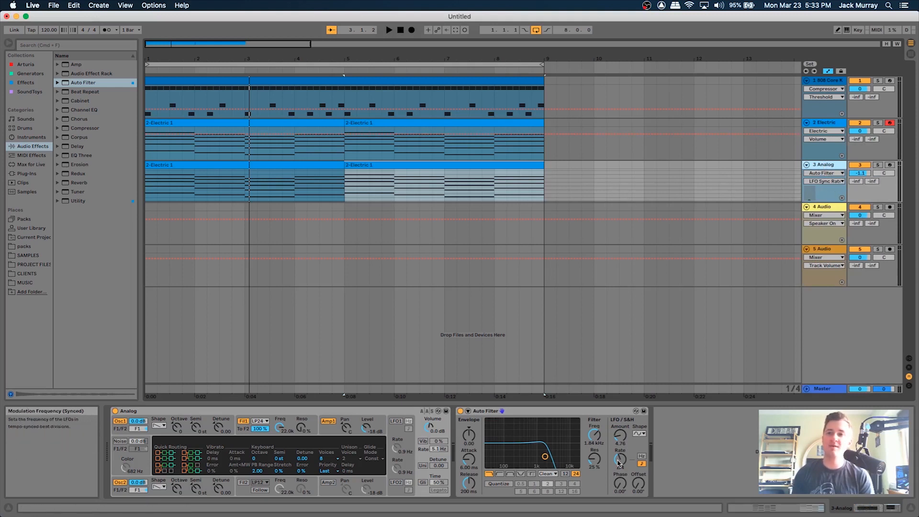
pyautogui.moveTo(814, 202); pyautogui.dragTo(814, 268)
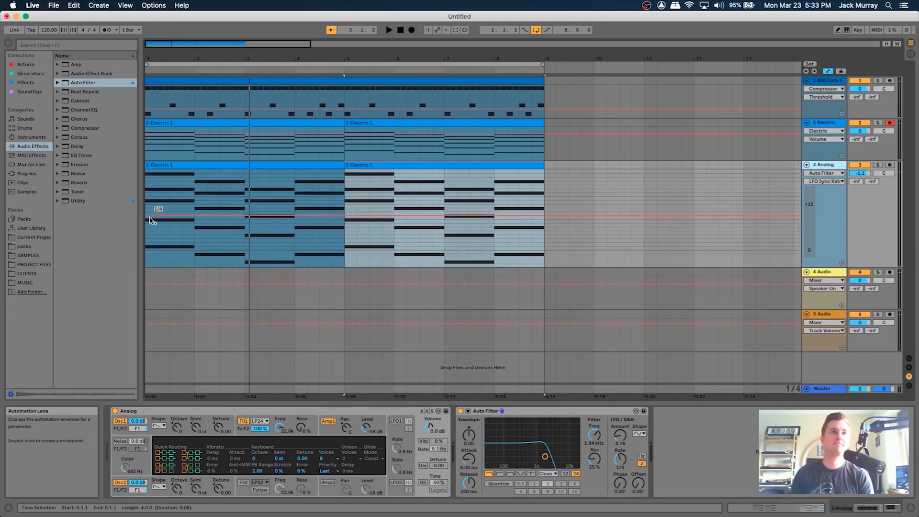
# Step: Play from bar 1 and raise the LFO rate automation to 3/8 for the first half of bar 5, returning to 1/4
pyautogui.click(147, 238)
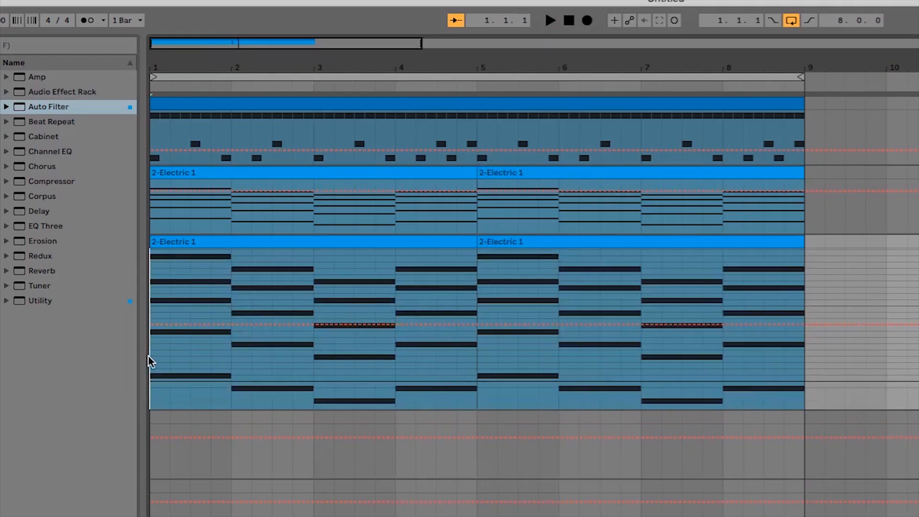
pyautogui.press('space')
pyautogui.moveTo(553, 335); pyautogui.dragTo(555, 319)
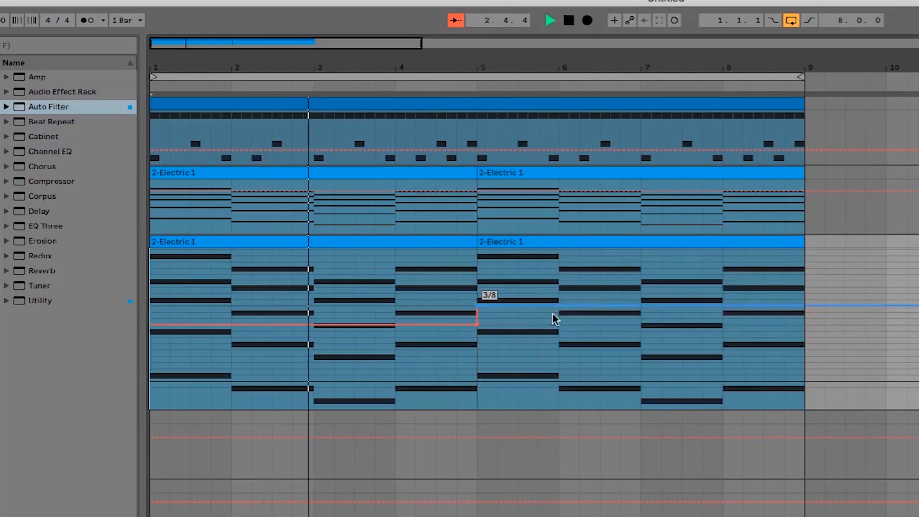
pyautogui.click(516, 306)
pyautogui.moveTo(559, 307); pyautogui.dragTo(517, 325)
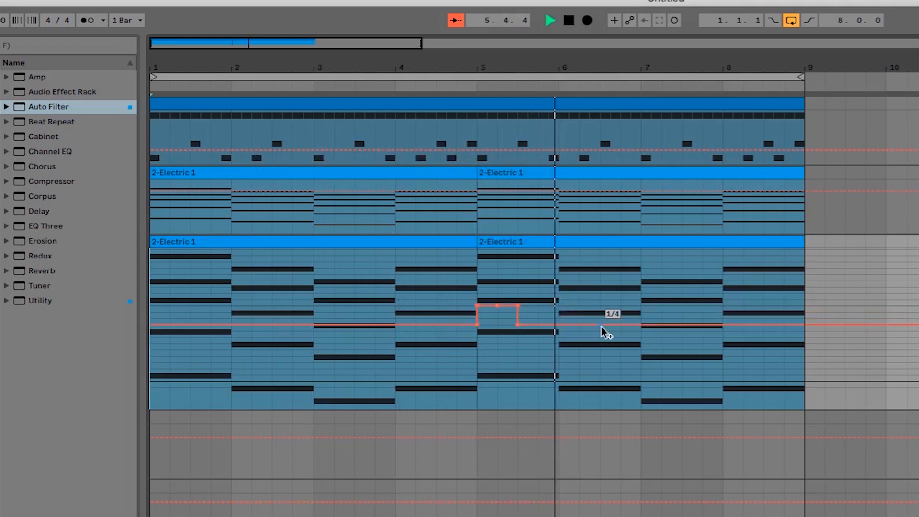
pyautogui.click(518, 325)
# Step: Reshape bar 5's LFO rate automation into a ramp from 1/24 up to 3/8 late in the bar, auditioning it
pyautogui.moveTo(482, 308)
pyautogui.mouseDown()
pyautogui.moveTo(478, 294)
pyautogui.moveTo(482, 312)
pyautogui.mouseUp()
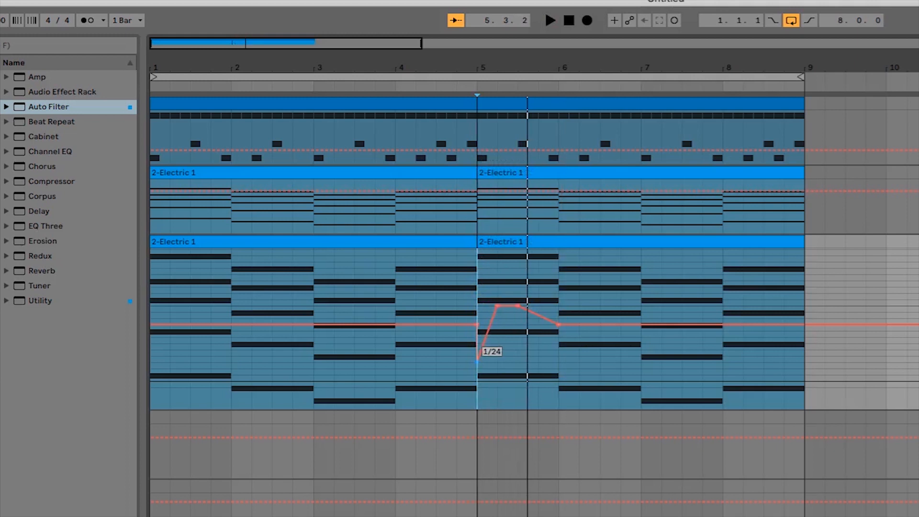
pyautogui.moveTo(498, 305); pyautogui.dragTo(498, 343)
pyautogui.click(450, 260)
pyautogui.press('space')
pyautogui.moveTo(518, 316)
pyautogui.mouseDown()
pyautogui.moveTo(550, 307)
pyautogui.moveTo(534, 314)
pyautogui.mouseUp()
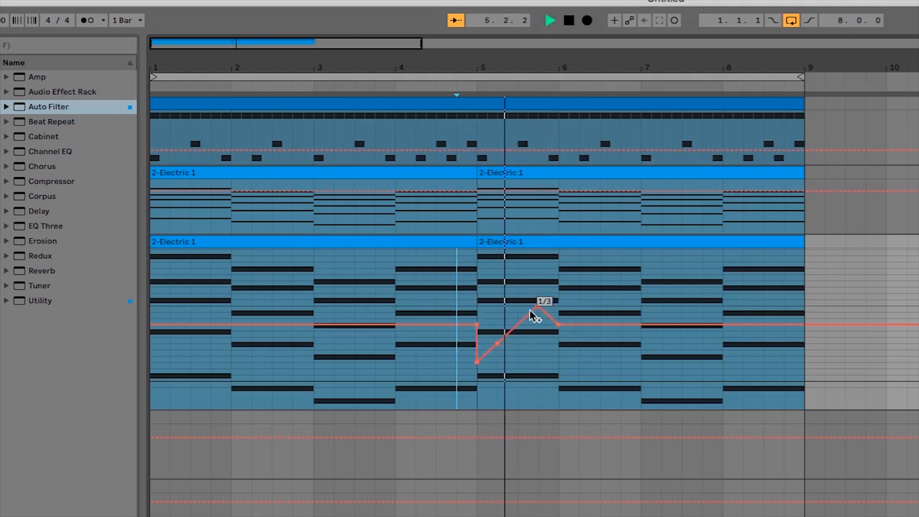
pyautogui.press('space')
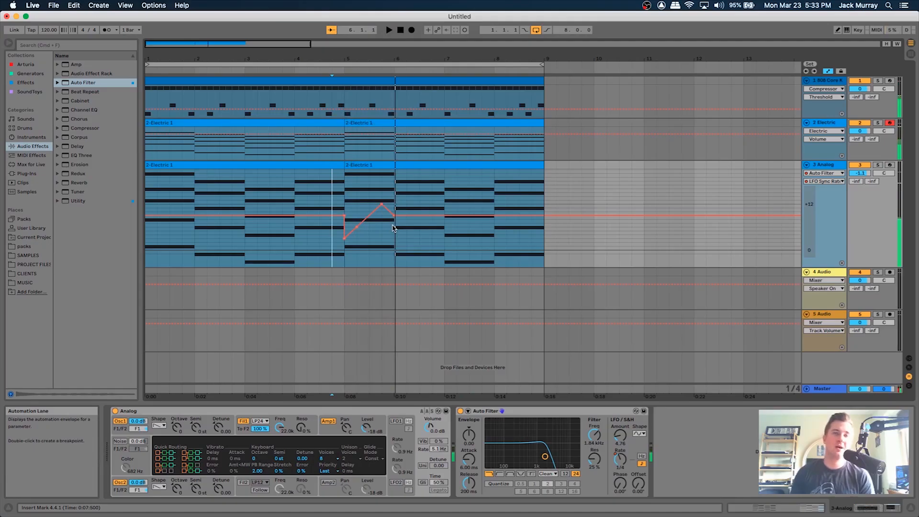
# Step: Duplicate bar 5's LFO rate automation across bars 6 to 8 and play the arrangement from bar 1
pyautogui.moveTo(393, 227); pyautogui.dragTo(348, 224)
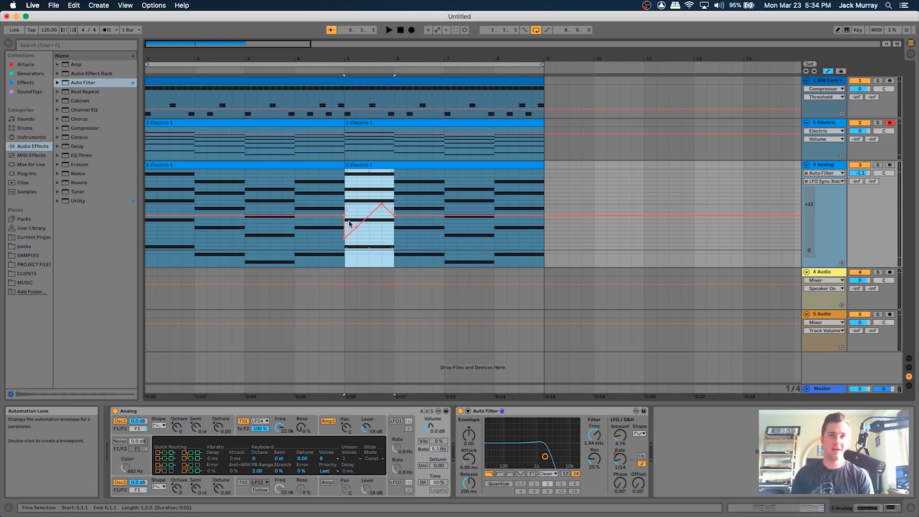
pyautogui.press('super+d')
pyautogui.press('super+d')
pyautogui.press('super+d')
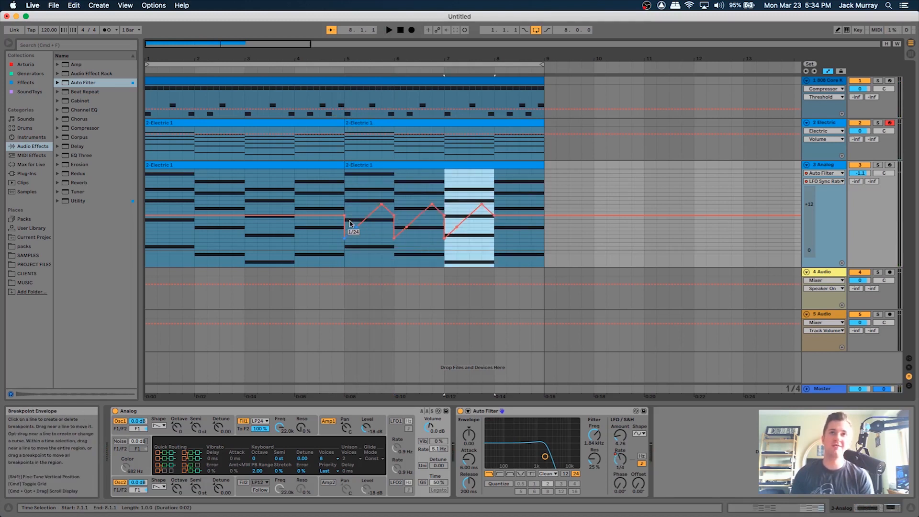
pyautogui.click(151, 235)
pyautogui.press('space')
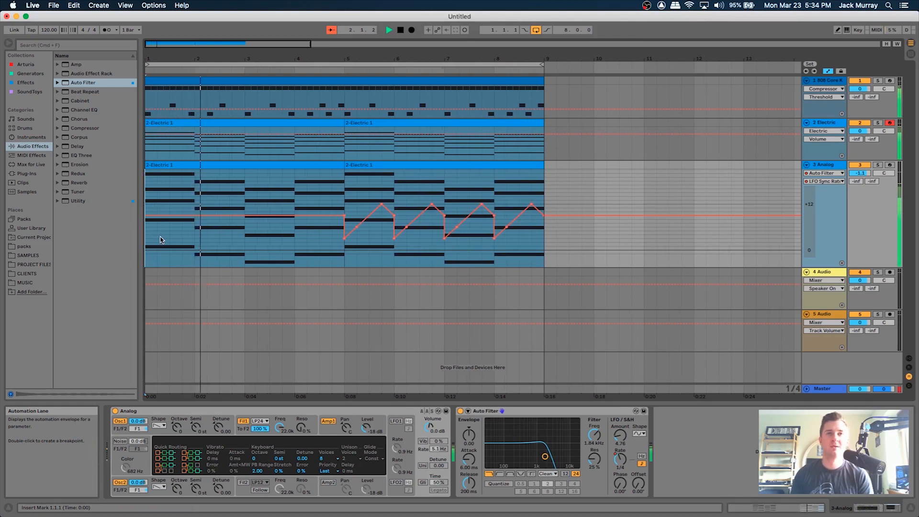